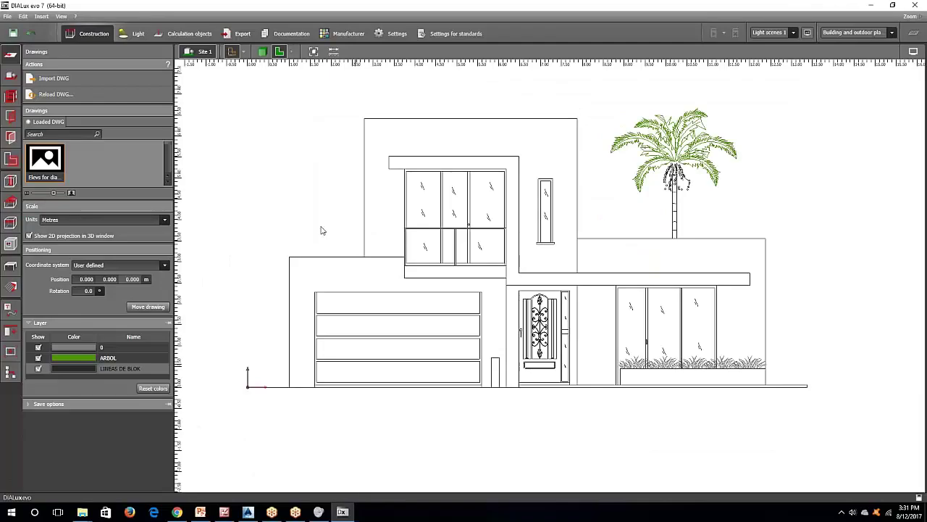
scroll(316, 222, down, 1)
scroll(347, 246, down, 1)
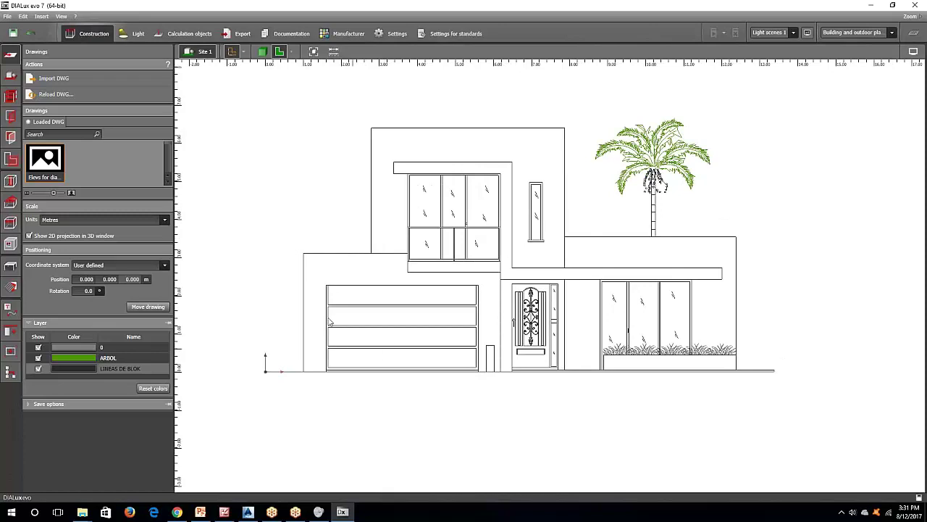
scroll(345, 311, down, 3)
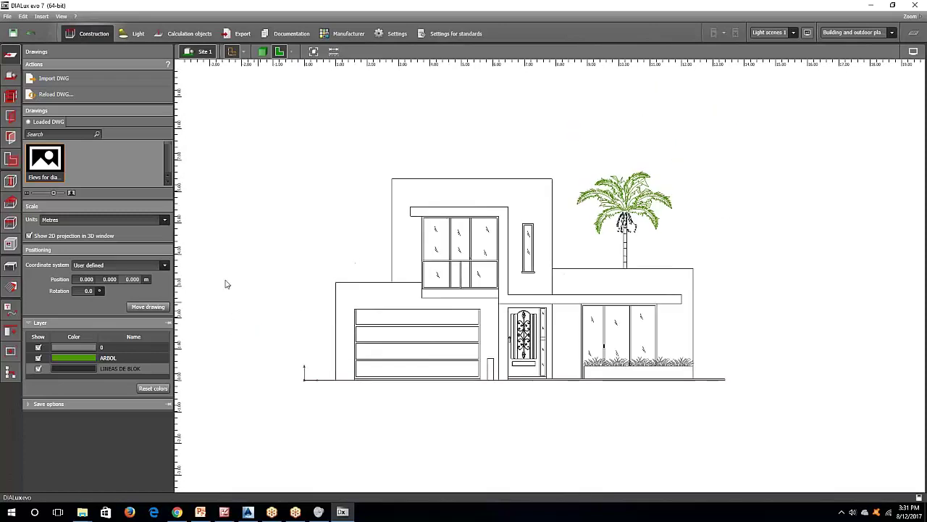
middle_drag(418, 308, 327, 247)
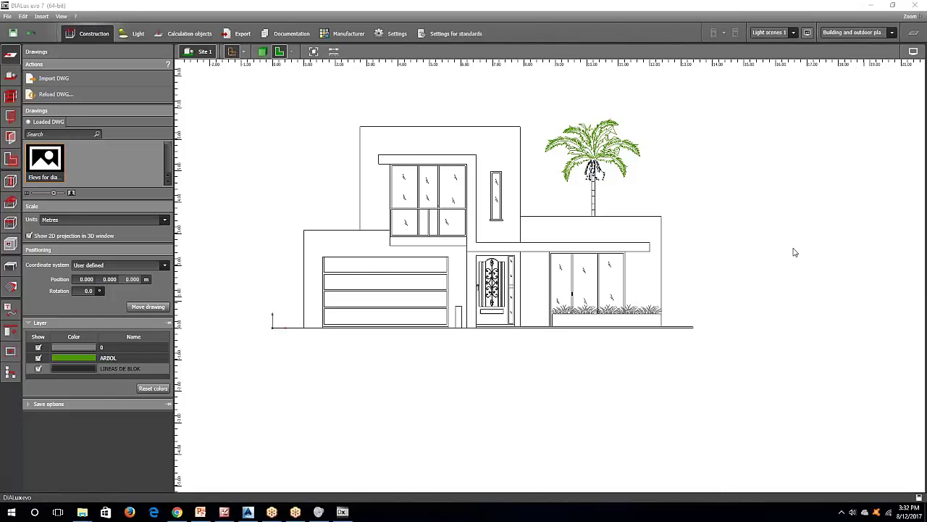
scroll(272, 265, up, 2)
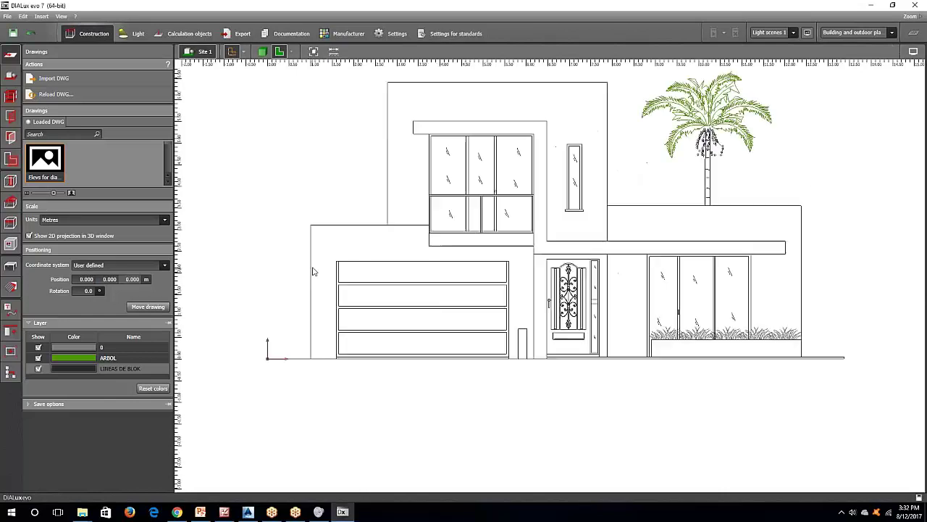
scroll(272, 266, down, 4)
scroll(273, 266, up, 1)
middle_drag(271, 262, 311, 245)
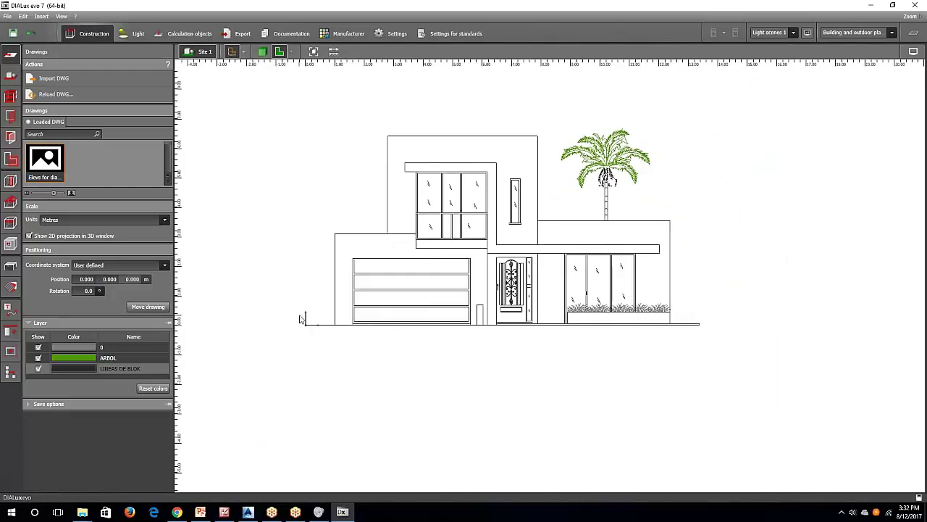
Draw a rectangular extrusion body over the upper-storey block, about 5.09 by 3.68 m, with a height of 1 m
click(10, 268)
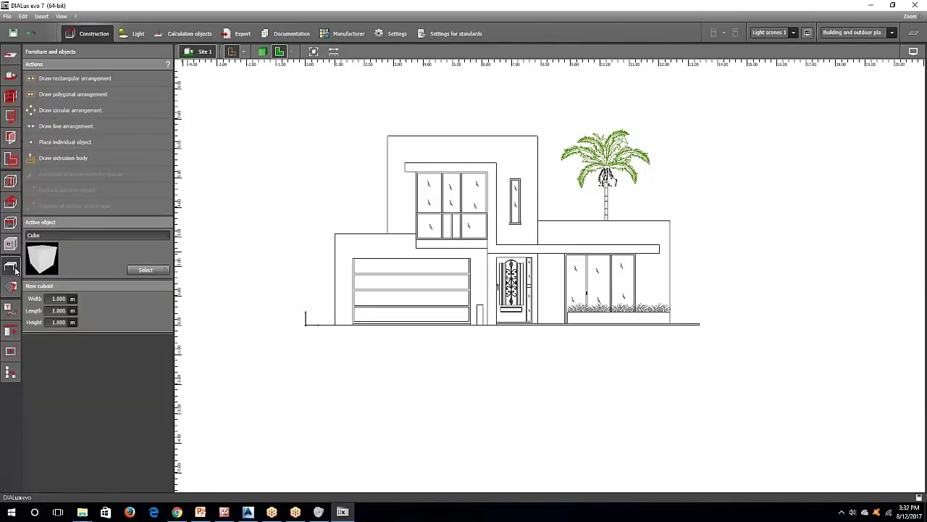
click(48, 158)
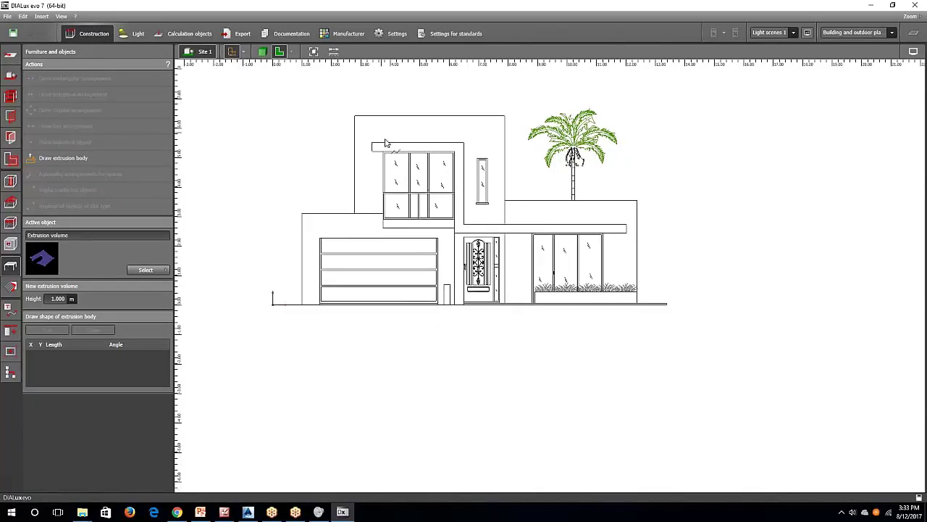
click(354, 116)
click(505, 116)
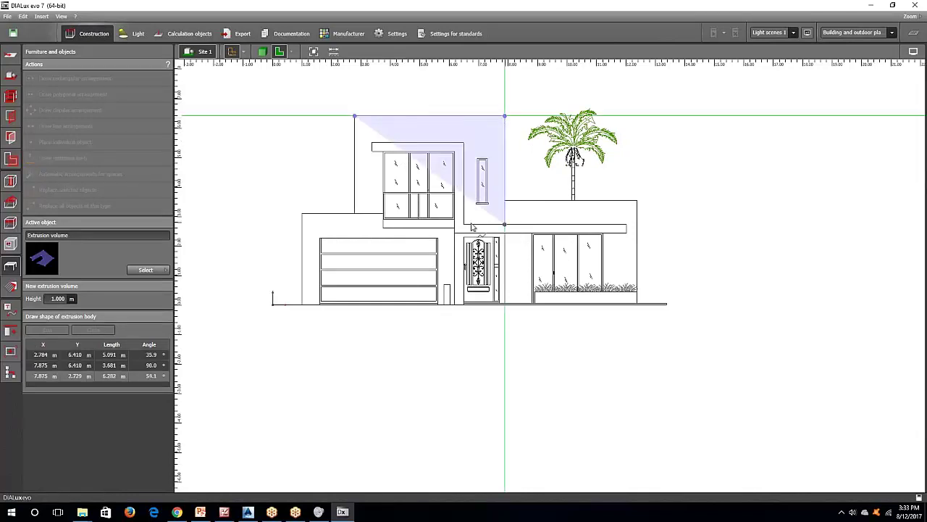
click(504, 224)
click(354, 225)
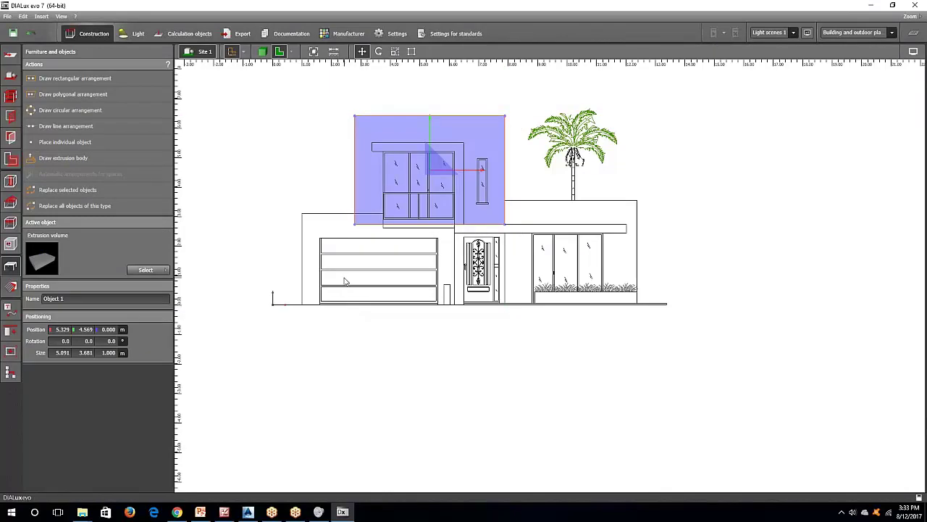
Draw a rectangular extrusion body over the garage block, about 5.18 by 3.11 m, reaching down to the ground line
click(66, 158)
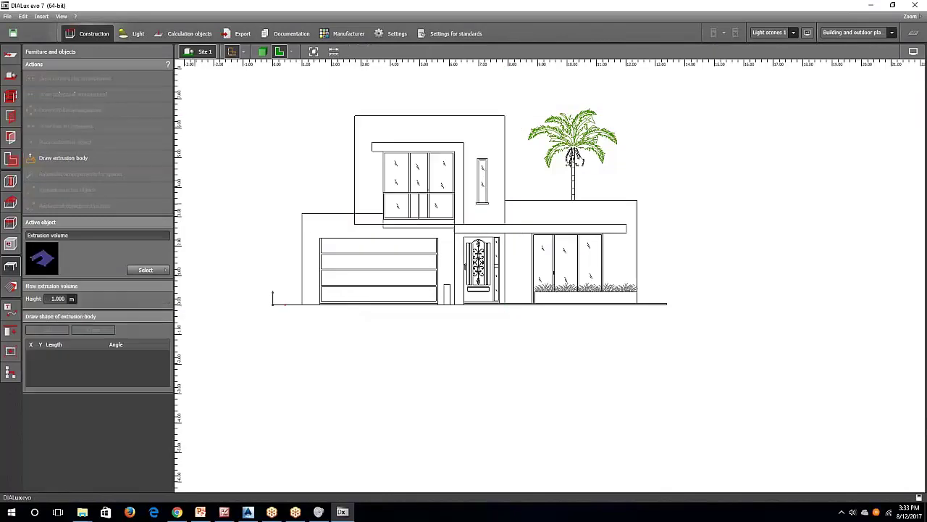
click(302, 213)
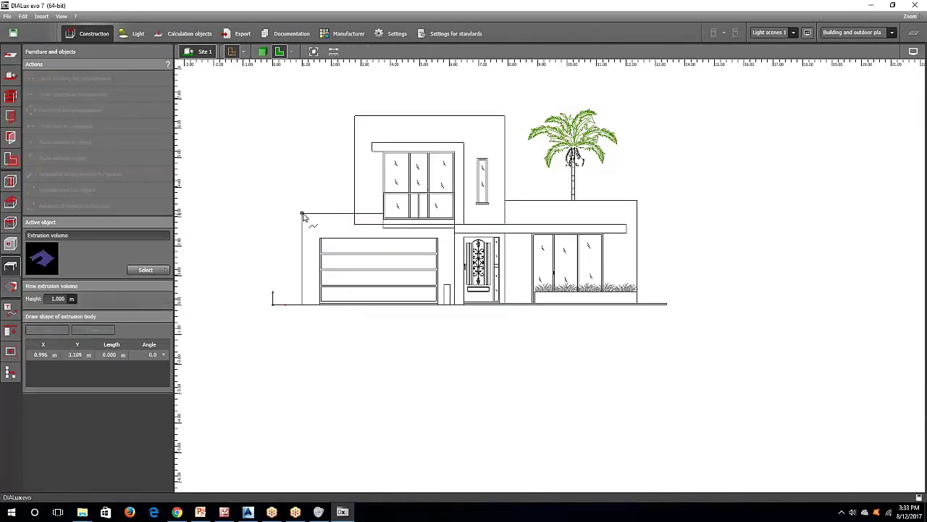
click(303, 305)
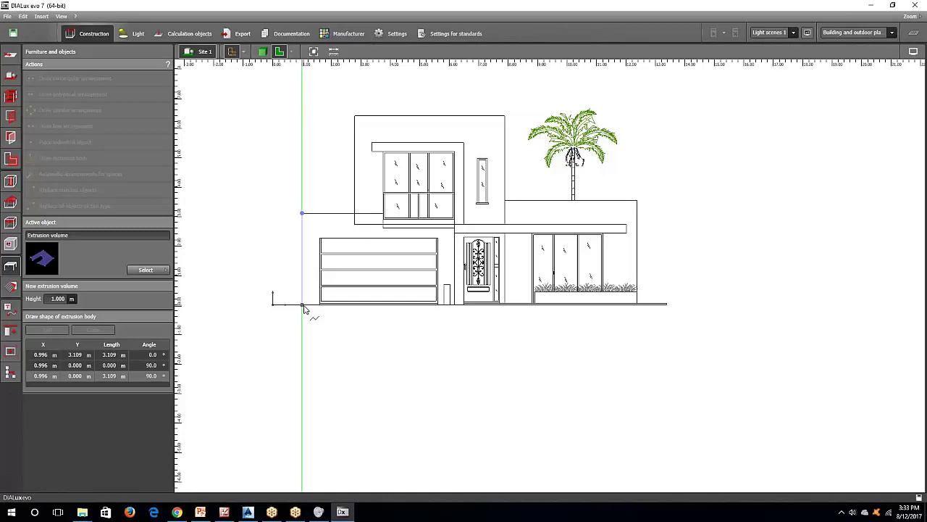
click(454, 305)
click(454, 215)
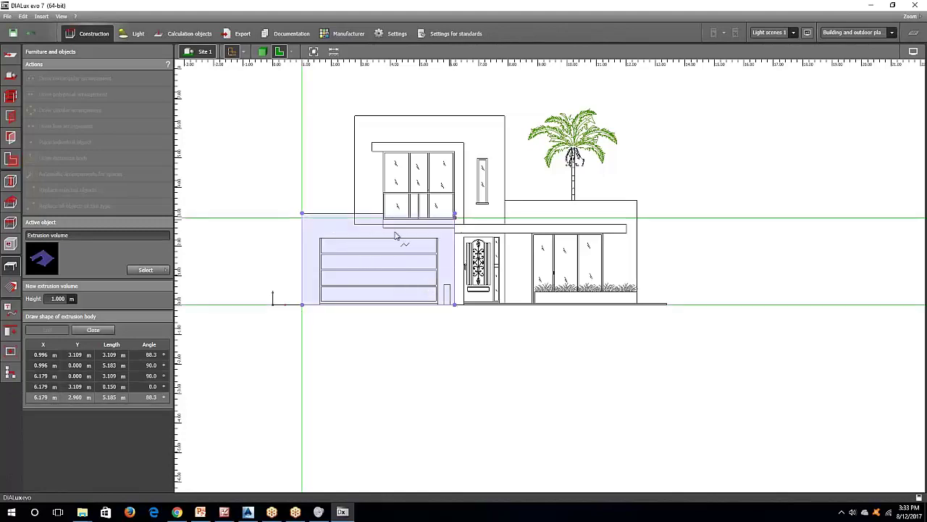
click(302, 215)
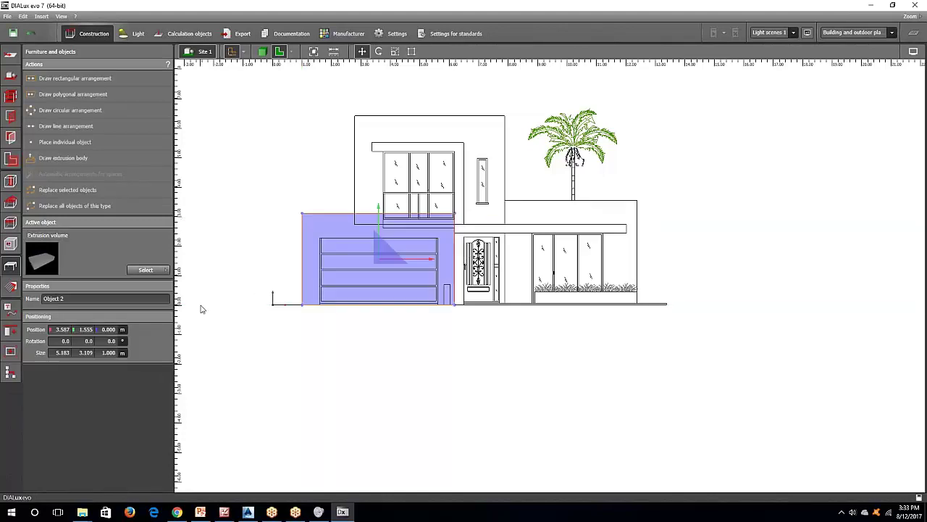
Change the color of the drawing layer LINEAS DE BLOK to blue and deselect the garage body
click(10, 53)
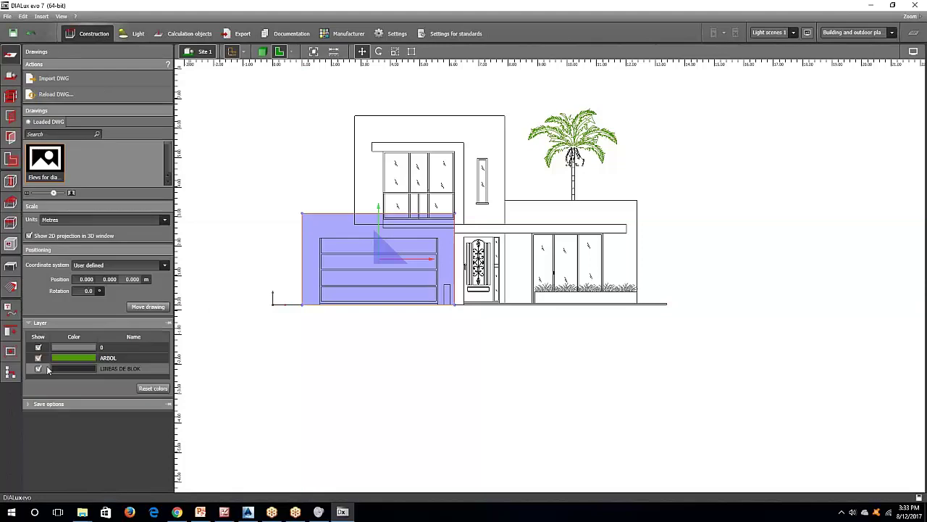
click(68, 369)
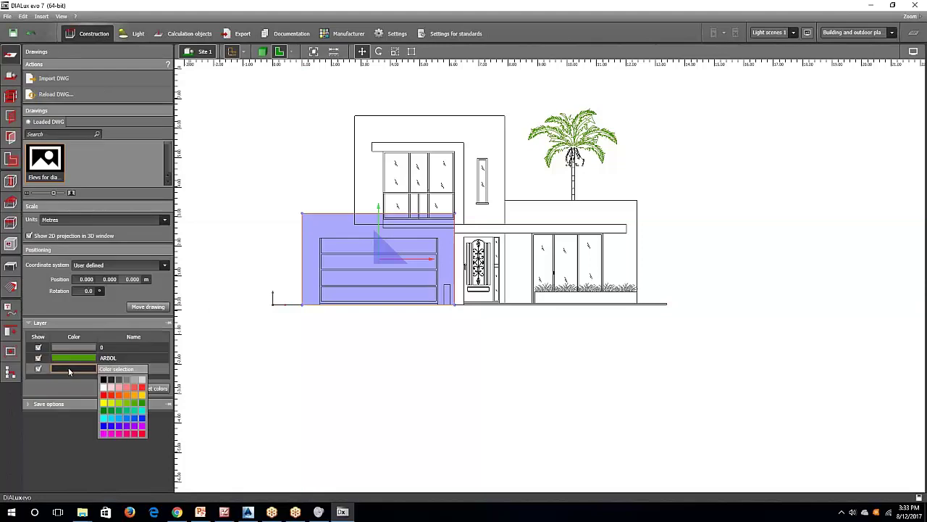
click(143, 419)
click(218, 195)
middle_drag(248, 295, 226, 296)
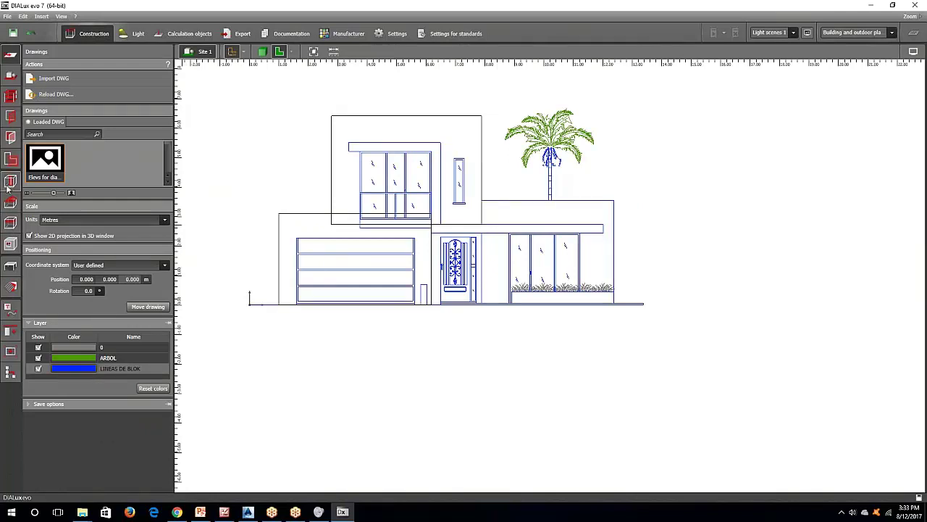
Check the position and size values of the upper-storey extrusion volume
click(296, 228)
click(341, 151)
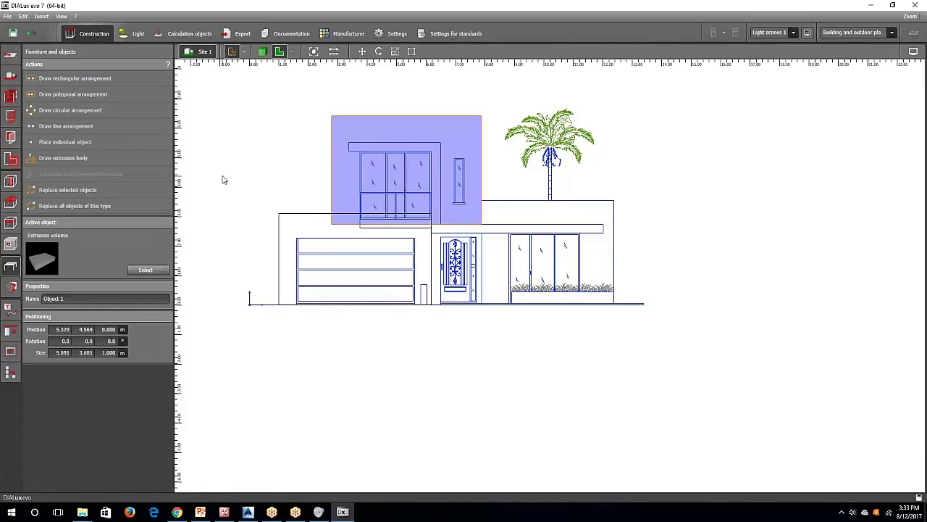
click(280, 207)
click(375, 177)
drag(116, 352, 98, 349)
click(358, 226)
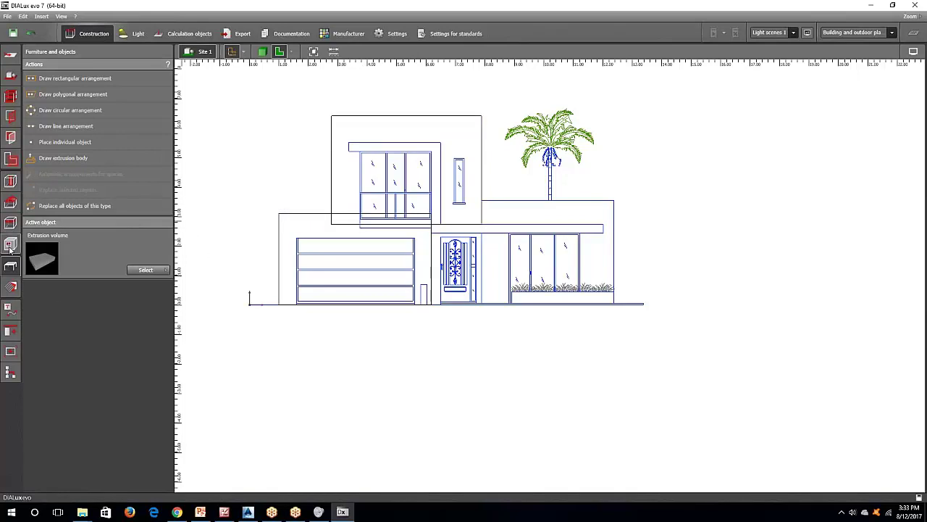
Start an extrusion body outline along the top edge of the upper-window canopy and undo the misplaced third corner
click(44, 158)
scroll(360, 156, up, 3)
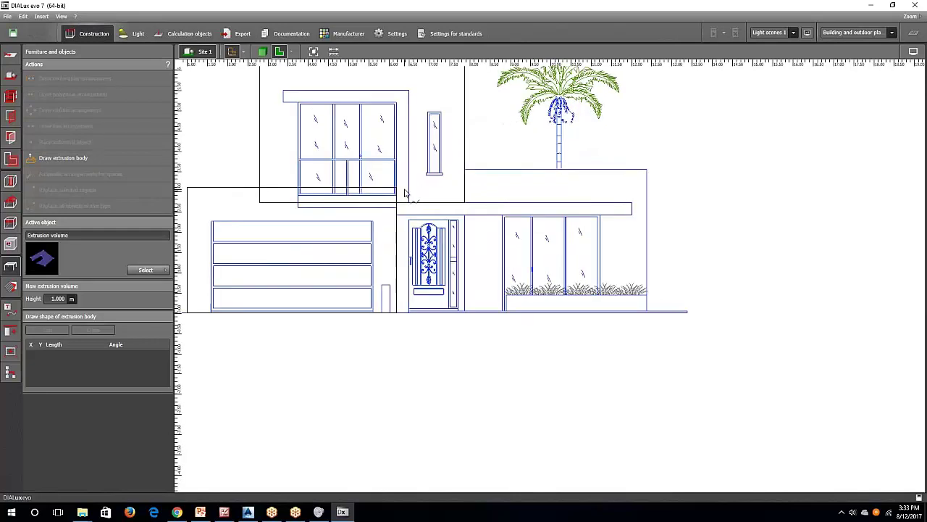
middle_drag(318, 96, 349, 152)
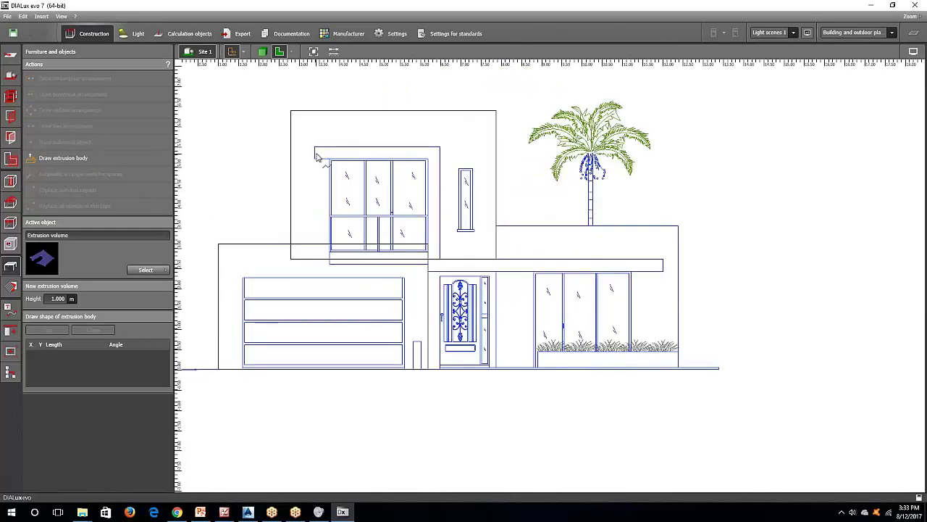
click(315, 147)
click(439, 147)
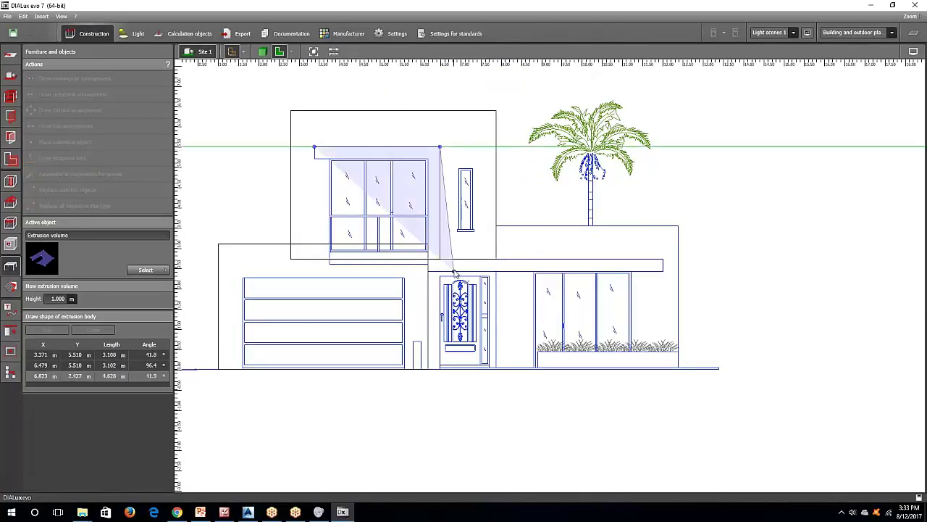
click(439, 259)
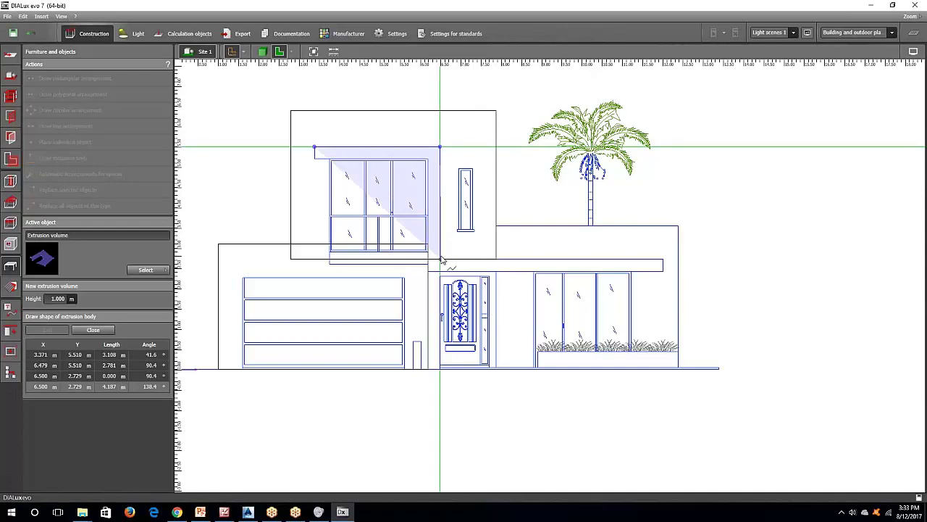
click(32, 34)
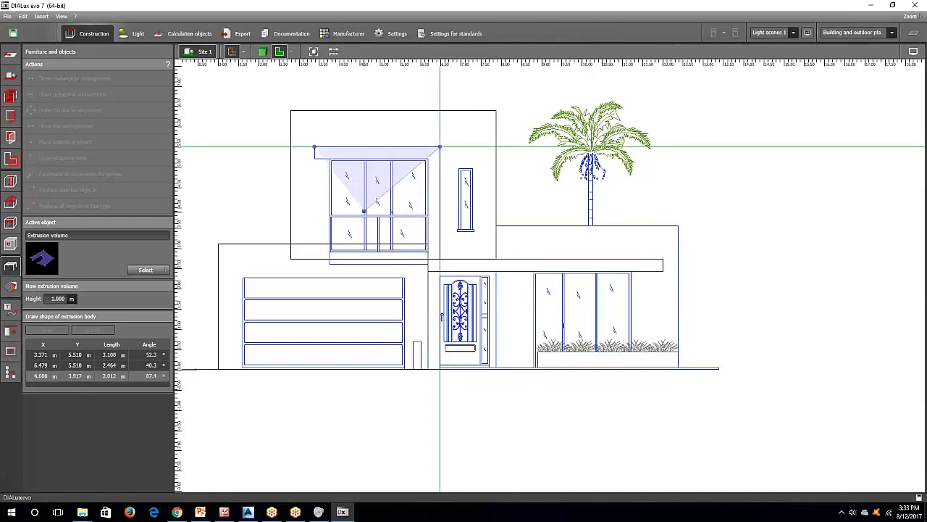
Trace the remaining corners of the stepped canopy along the entrance slab and close its outline, about 8.63 by 3.10 m overall
click(440, 259)
click(663, 258)
click(663, 271)
click(428, 272)
click(427, 159)
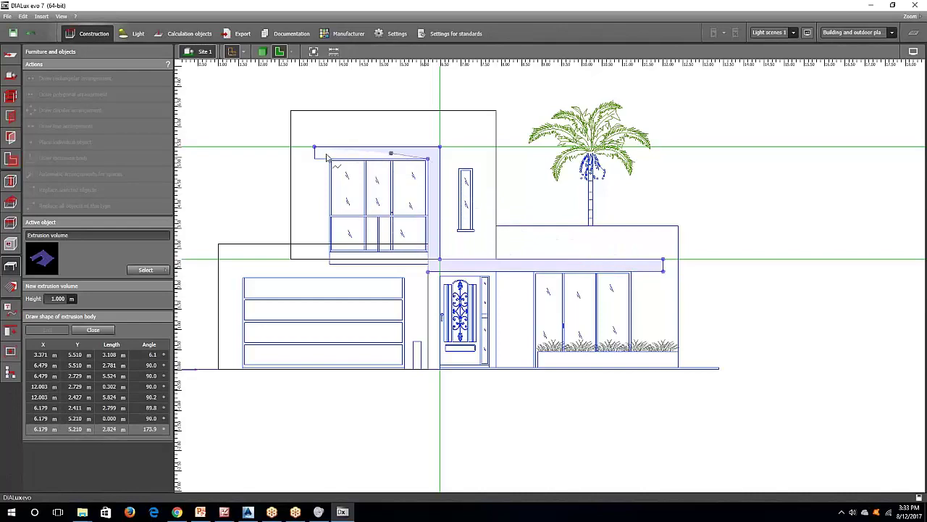
click(314, 148)
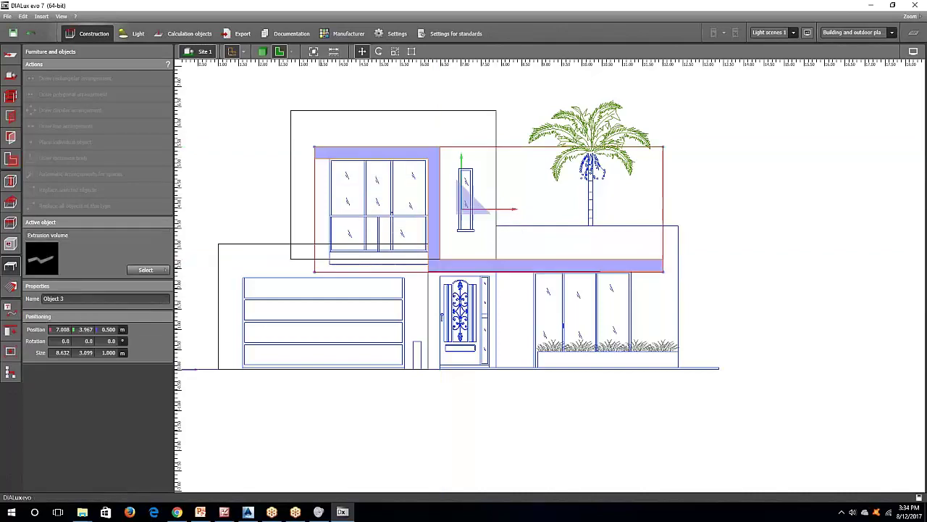
click(250, 156)
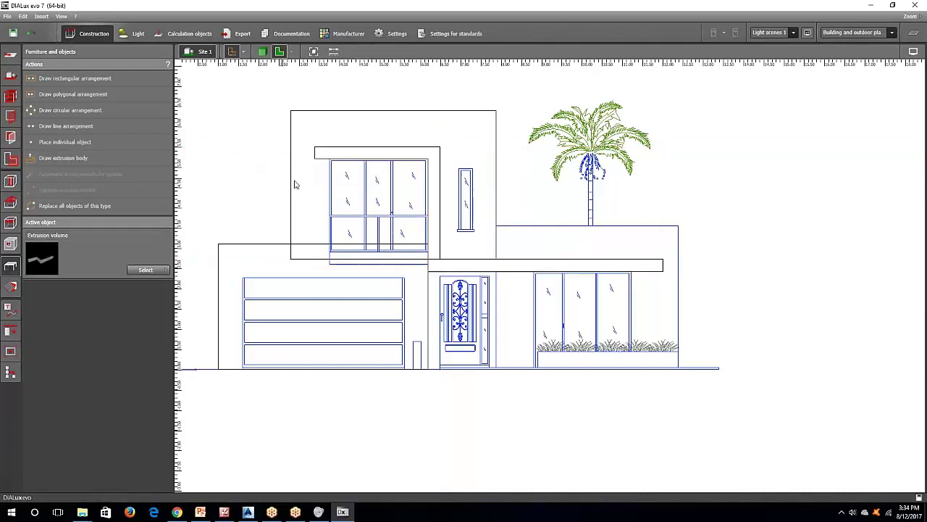
Draw a 1 m high extrusion body over the ground-floor wing from the entrance door to its outer wall, about 5.89 by 3.56 m
click(80, 159)
click(466, 203)
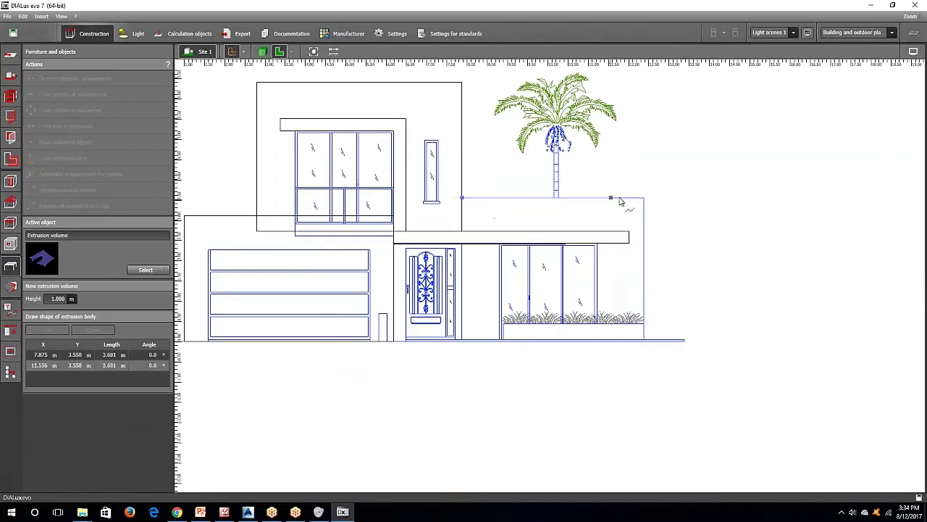
click(643, 197)
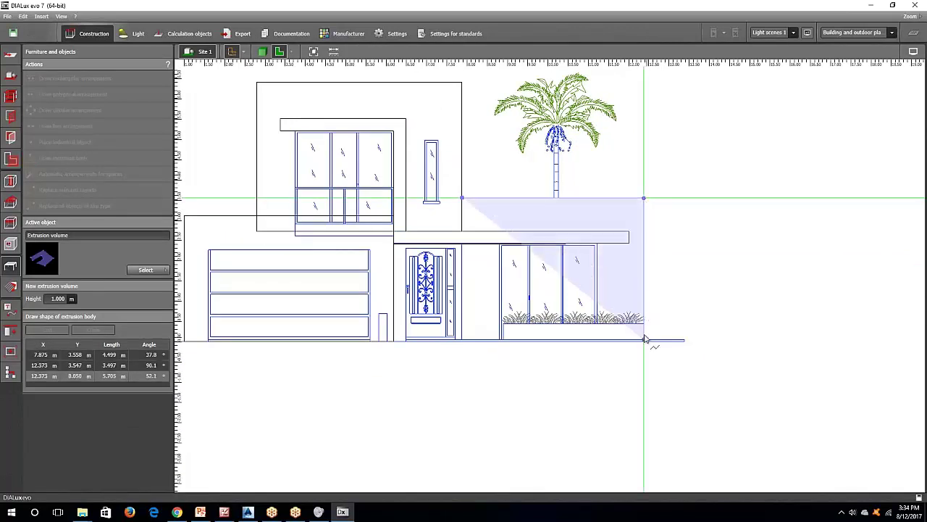
click(643, 339)
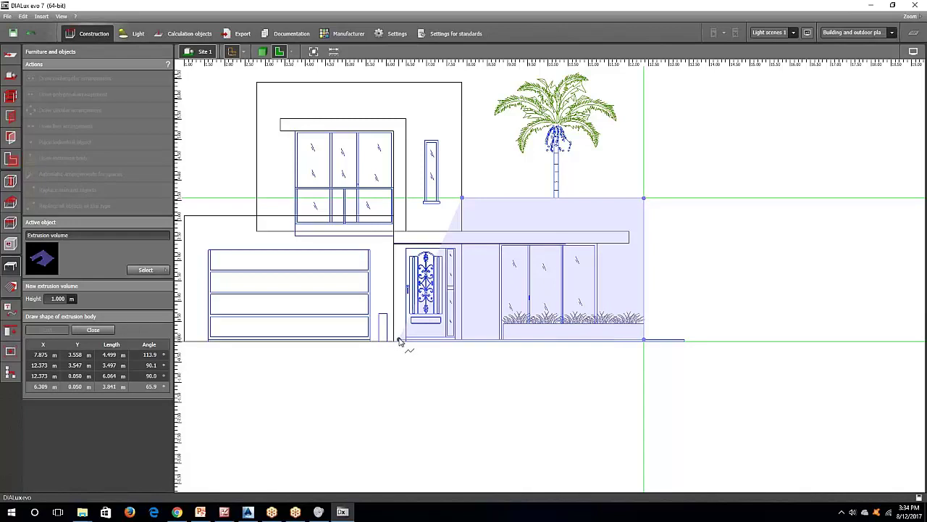
click(30, 33)
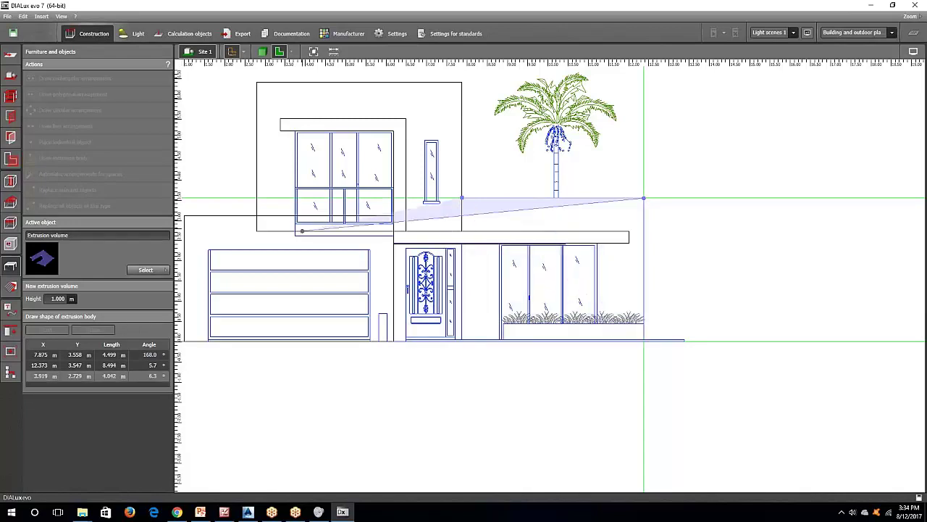
click(643, 341)
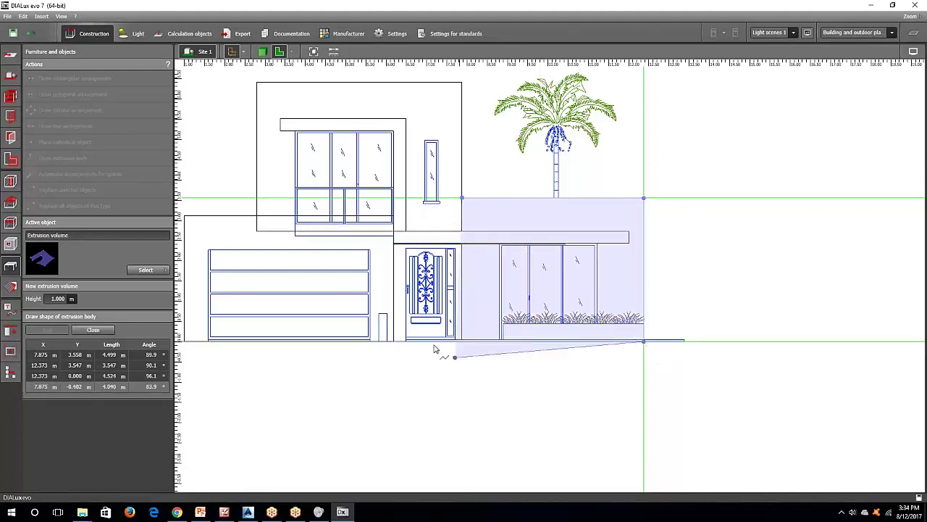
click(407, 341)
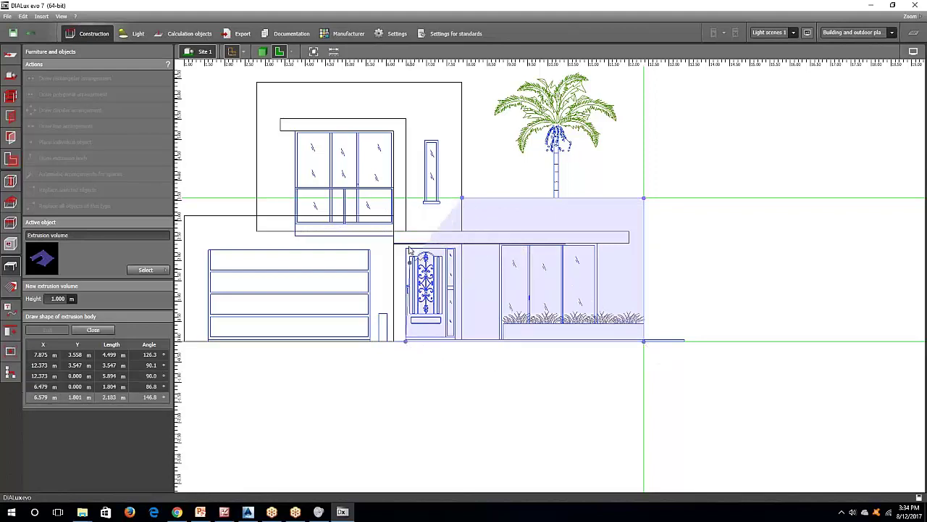
click(405, 198)
click(446, 217)
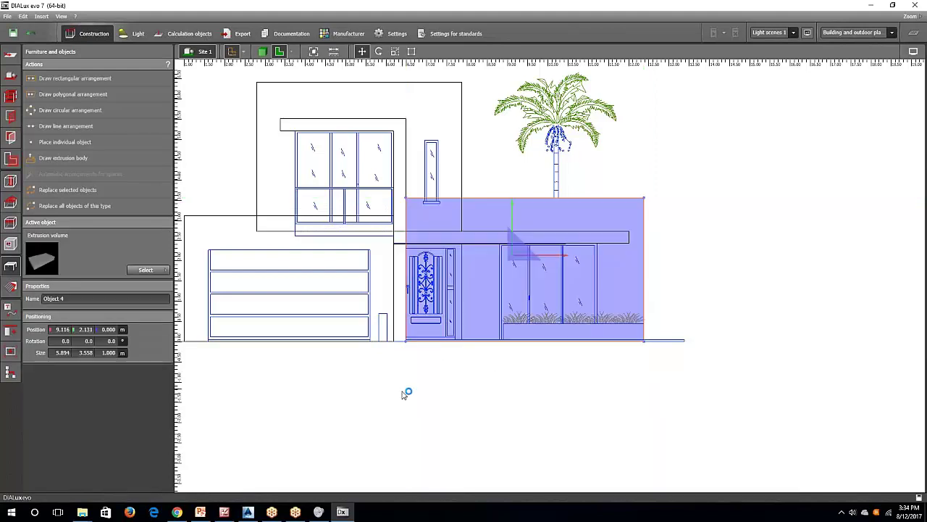
click(406, 391)
middle_drag(409, 337, 423, 306)
scroll(529, 300, up, 1)
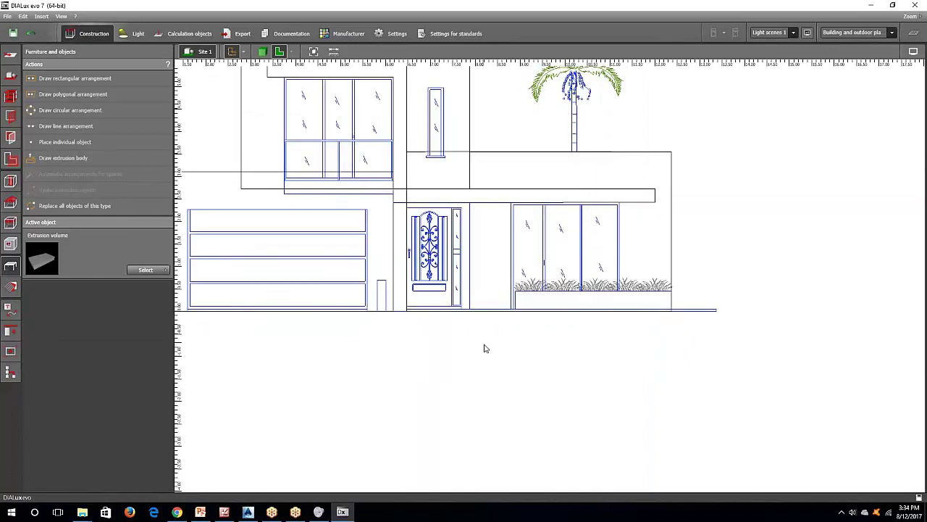
Draw a 1 m high extrusion body over the planter box below the ground-floor window, about 3.47 by 0.45 m
click(63, 157)
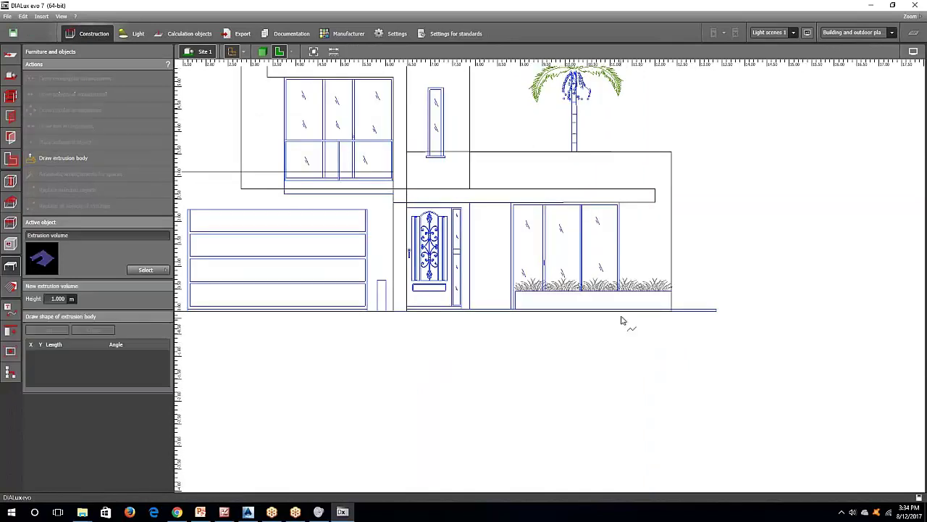
scroll(621, 320, up, 2)
click(398, 244)
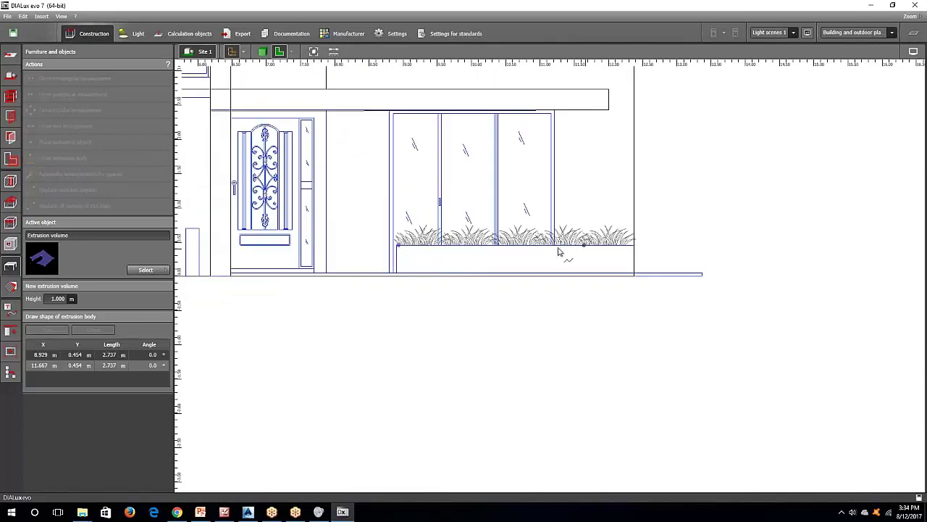
key(Escape)
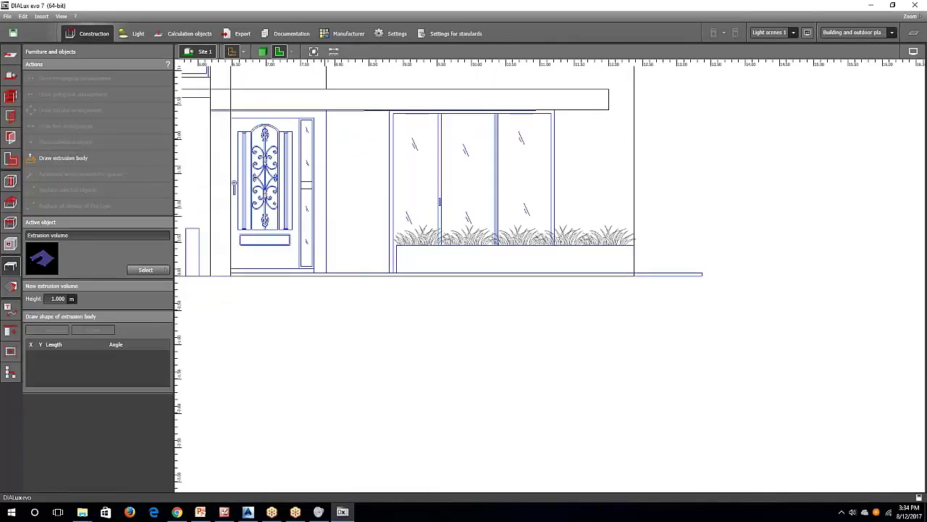
click(397, 246)
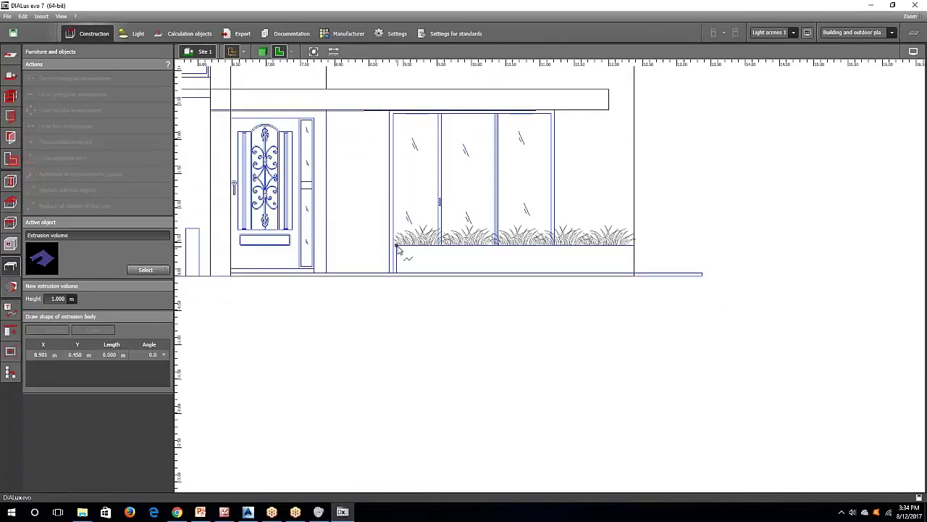
click(634, 247)
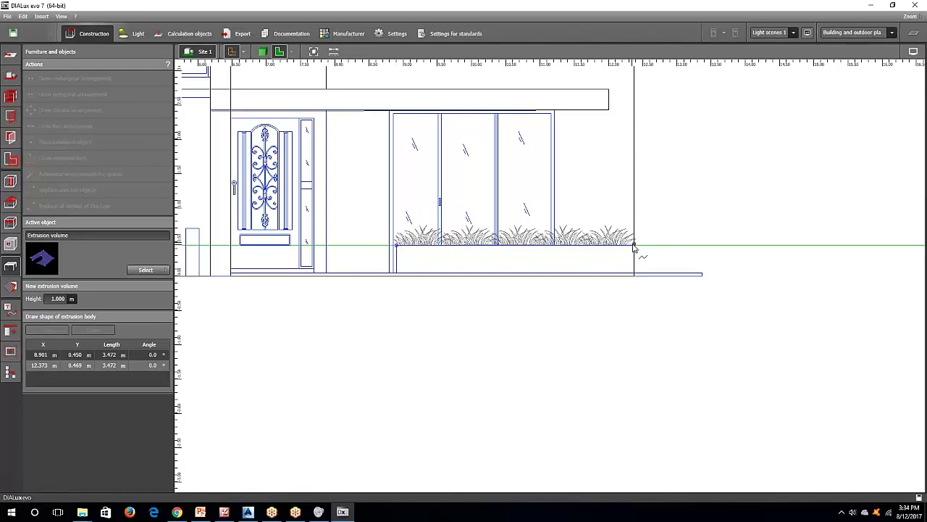
click(621, 280)
click(398, 280)
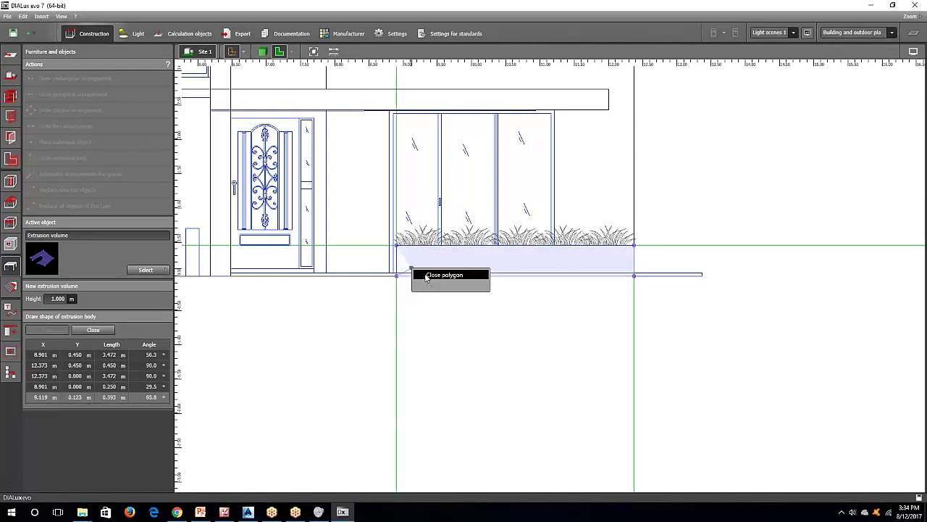
click(427, 276)
scroll(427, 362, down, 5)
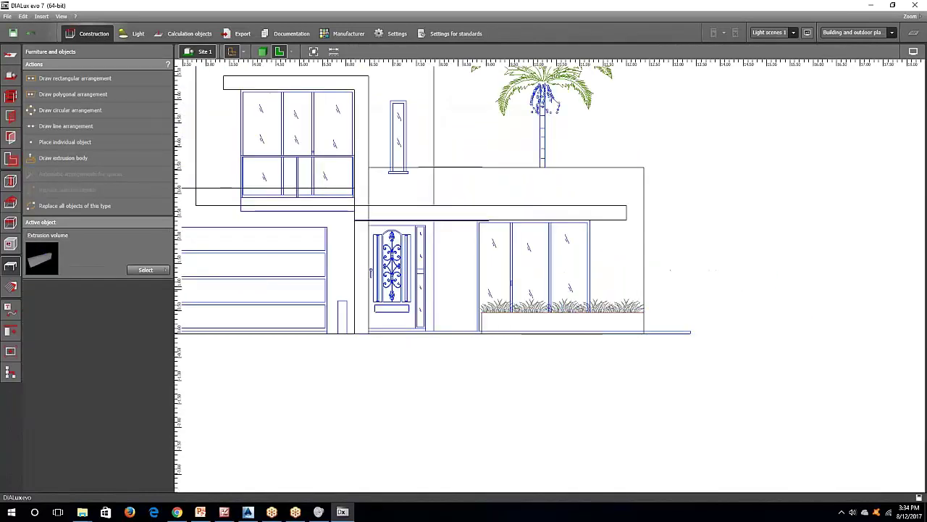
Edit the ground-floor wing's outline and delete the surplus corner in the middle of its upper edge
scroll(416, 152, up, 4)
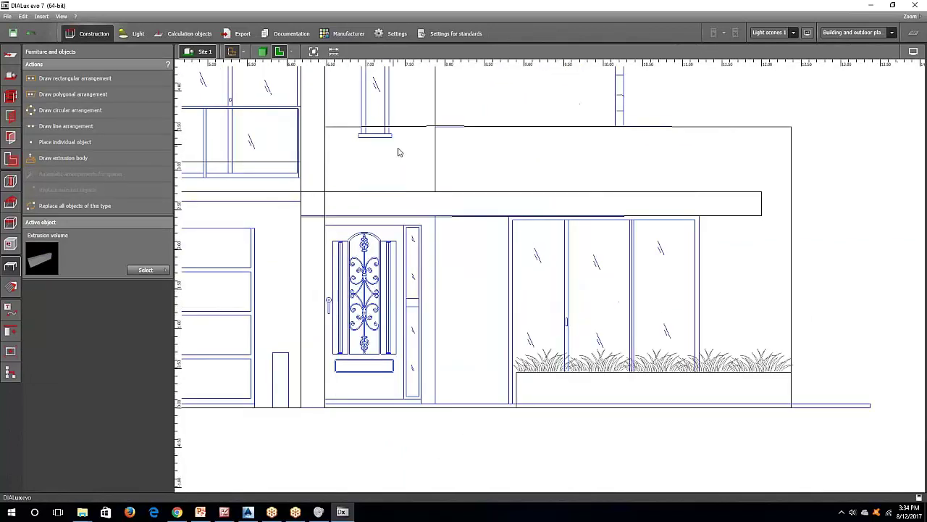
click(407, 158)
right_click(402, 148)
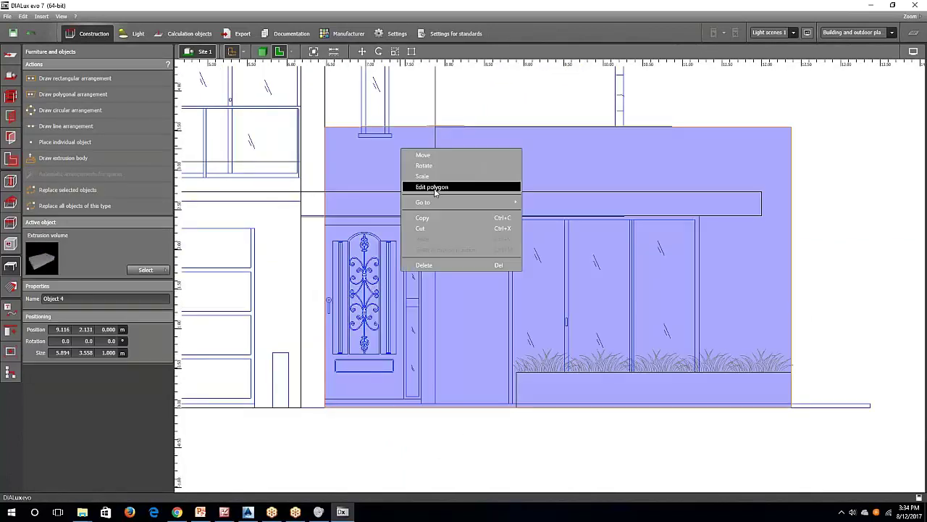
click(435, 190)
middle_drag(325, 128, 324, 146)
drag(324, 145, 325, 153)
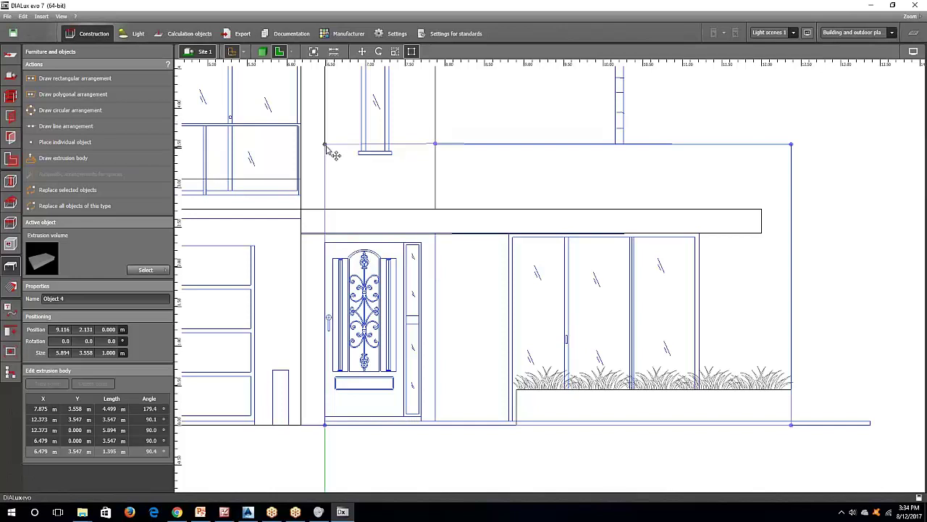
middle_drag(423, 156, 445, 241)
scroll(444, 241, up, 3)
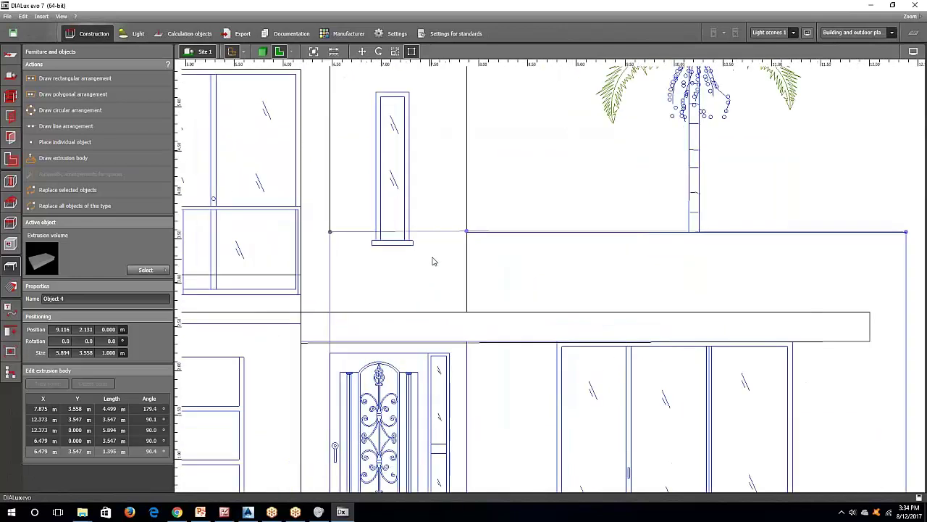
drag(484, 215, 495, 196)
right_click(495, 196)
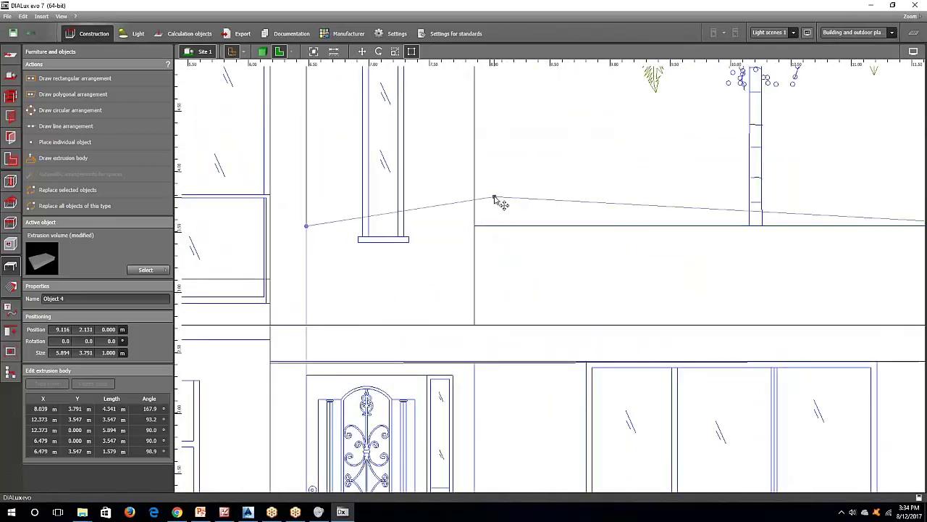
click(506, 212)
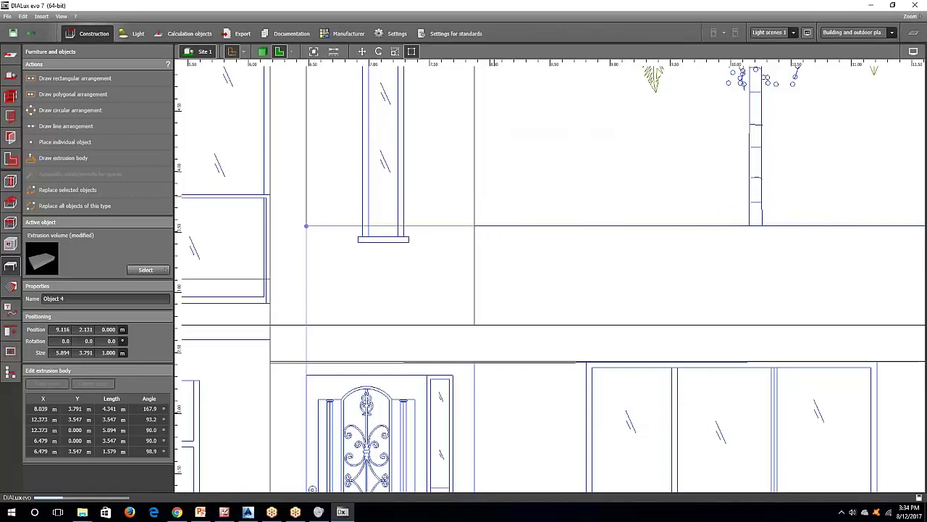
click(307, 227)
click(552, 199)
Inspect the extruded facade volumes in the 3D view and return to the plan view
scroll(511, 250, down, 5)
middle_drag(405, 303, 443, 210)
middle_drag(379, 255, 367, 244)
click(263, 51)
mouse_move(279, 185)
right_down()
mouse_move(282, 194)
mouse_move(443, 85)
mouse_move(285, 197)
right_up()
click(280, 52)
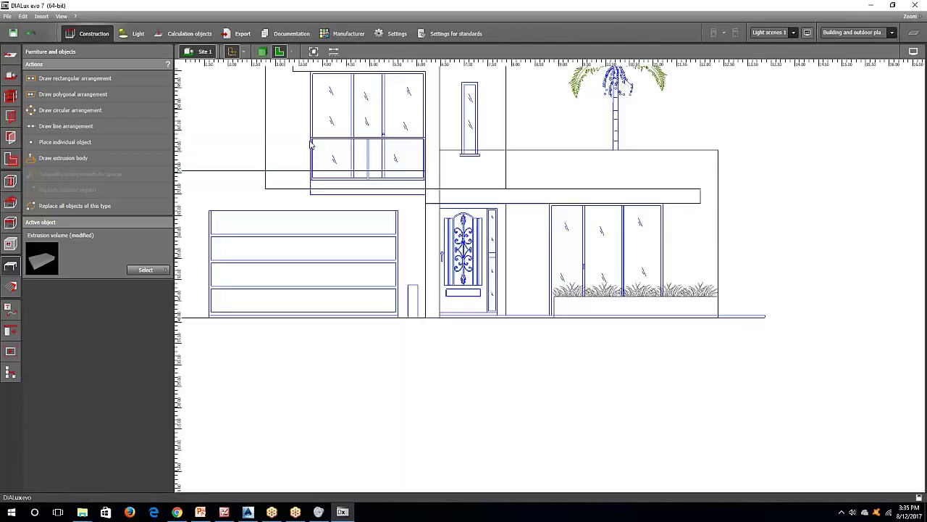
scroll(312, 164, down, 3)
scroll(383, 196, up, 3)
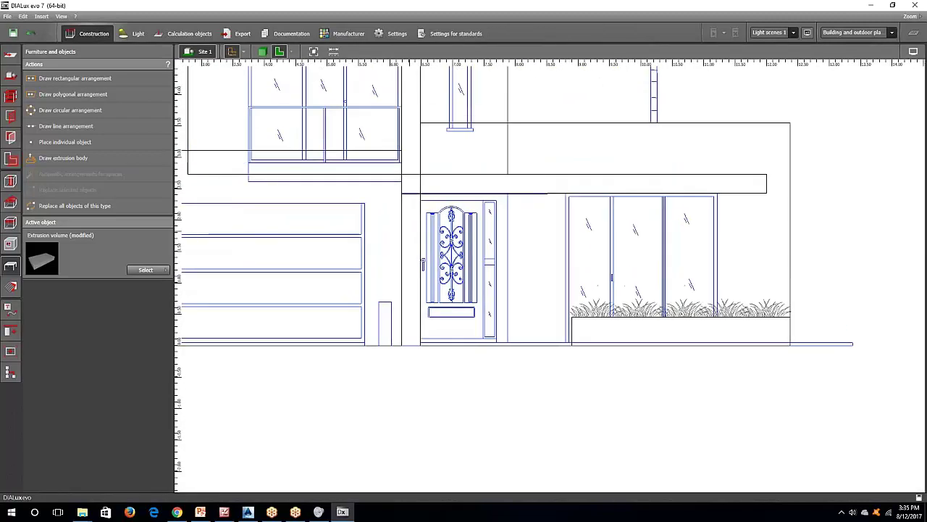
Scale the ground-floor wing volume toward the garage to the wall line beside the entrance door, about 6.19 m wide
click(384, 203)
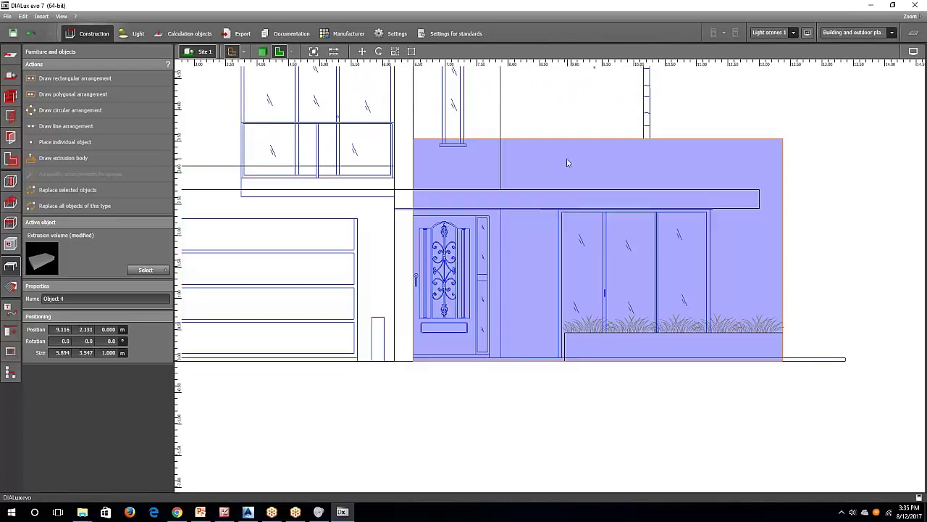
right_click(487, 266)
click(508, 295)
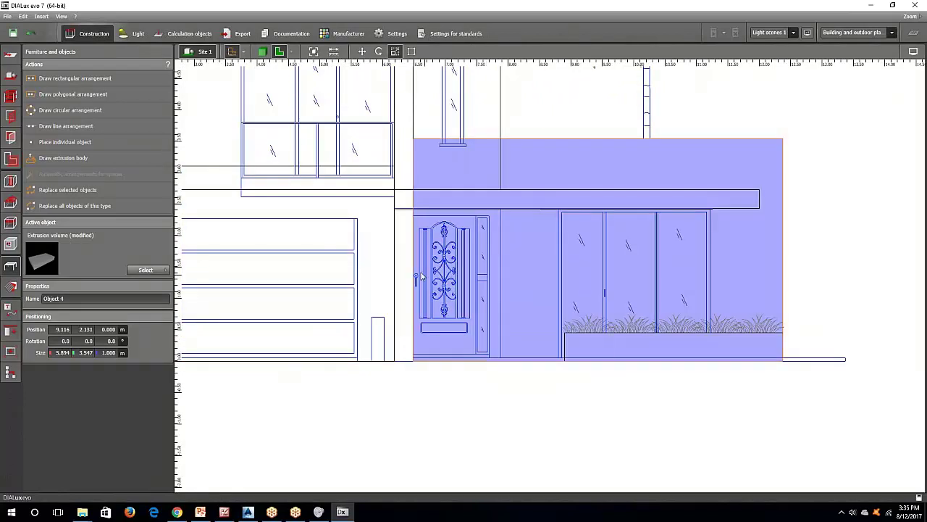
drag(407, 271, 395, 271)
click(448, 392)
middle_drag(449, 391, 435, 403)
Draw a 1 m high extrusion body over the garage door, about 4.00 by 2.27 m
scroll(424, 283, down, 2)
middle_drag(405, 219, 489, 200)
scroll(294, 331, up, 1)
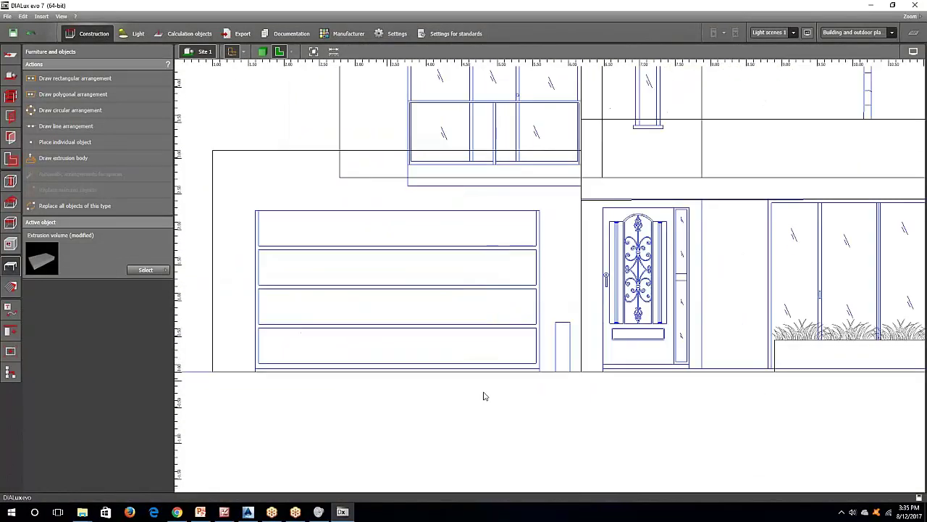
scroll(282, 347, down, 1)
click(63, 158)
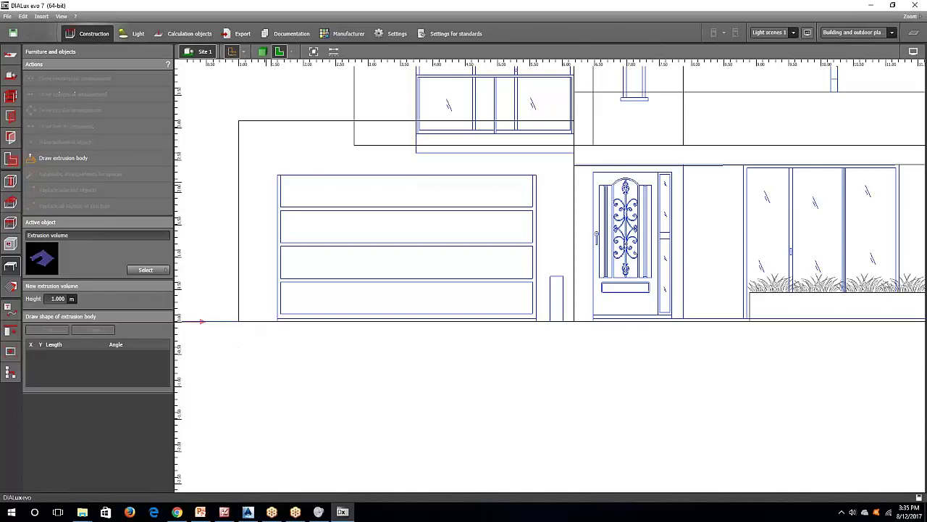
click(277, 176)
click(536, 176)
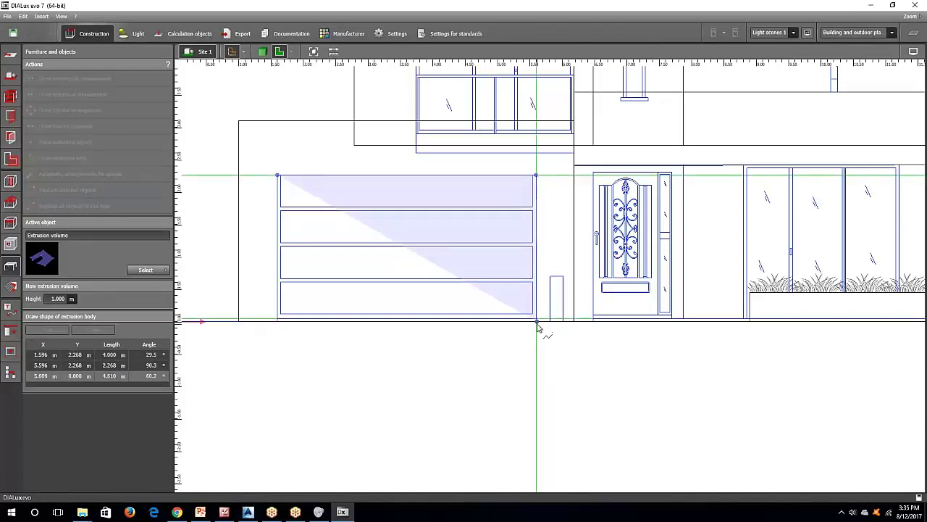
scroll(536, 328, up, 2)
click(536, 320)
scroll(321, 333, down, 1)
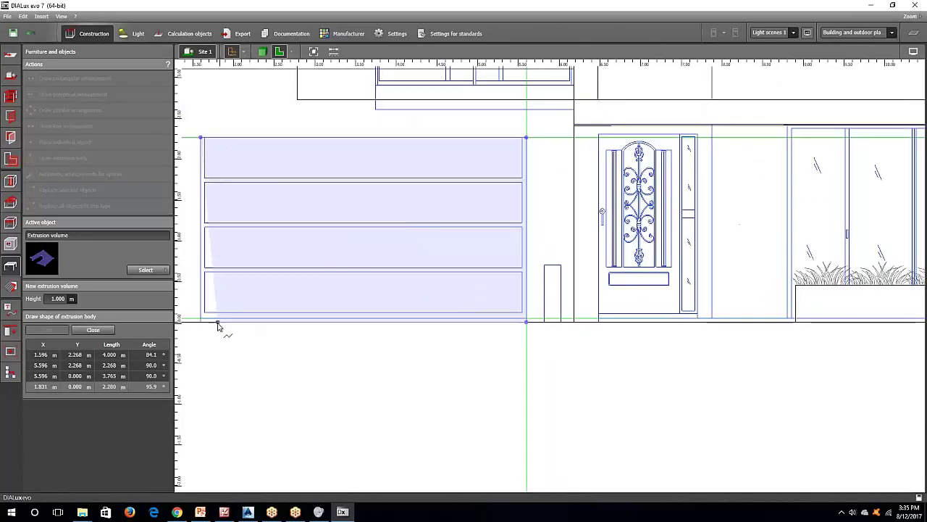
click(217, 324)
right_click(228, 275)
click(247, 274)
scroll(325, 299, down, 1)
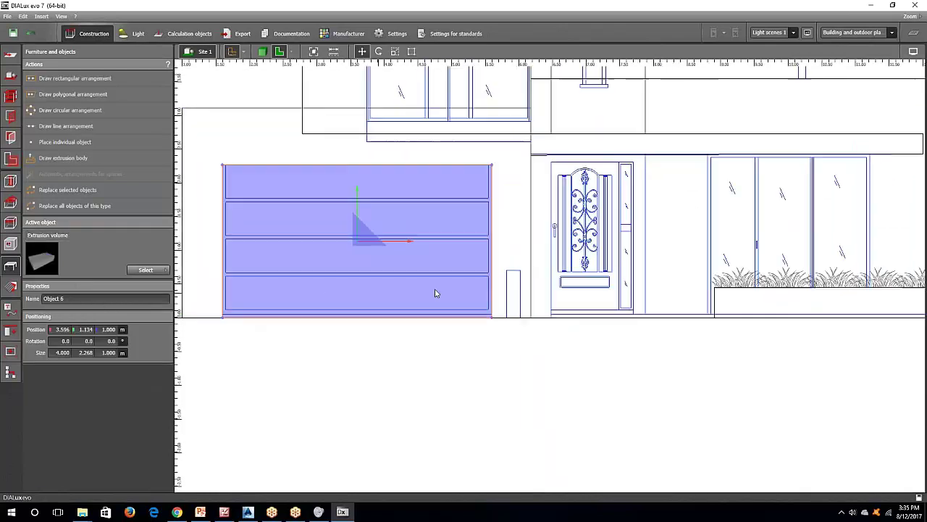
middle_drag(436, 294, 350, 302)
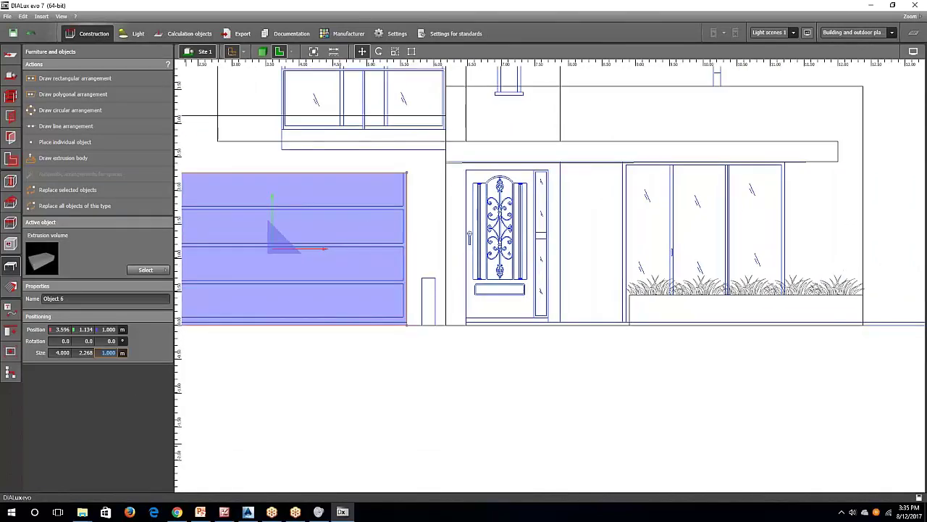
click(442, 373)
Draw a 1 m high extrusion body over the small upright box between garage and entrance door, 0.20 by 0.70 m
scroll(370, 375, down, 2)
scroll(314, 341, up, 3)
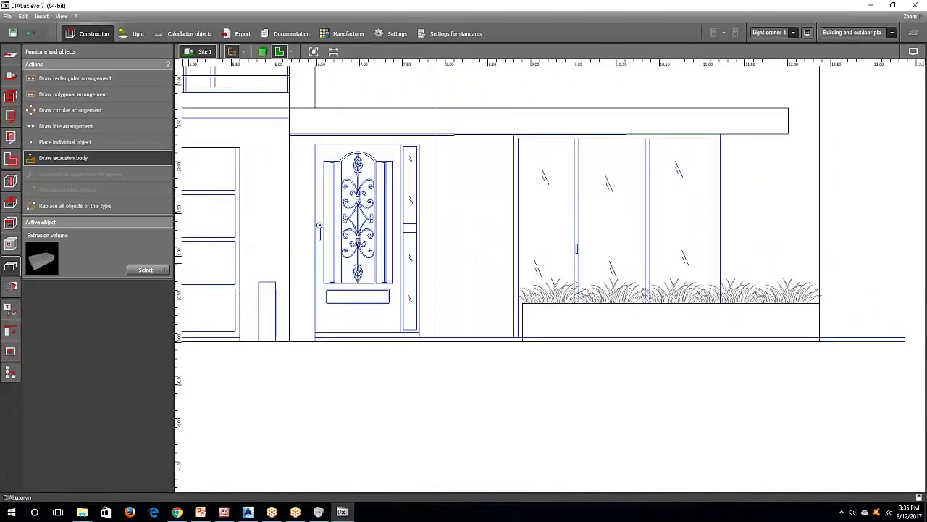
click(84, 158)
middle_drag(264, 286, 308, 243)
click(301, 239)
click(318, 239)
click(318, 298)
click(301, 298)
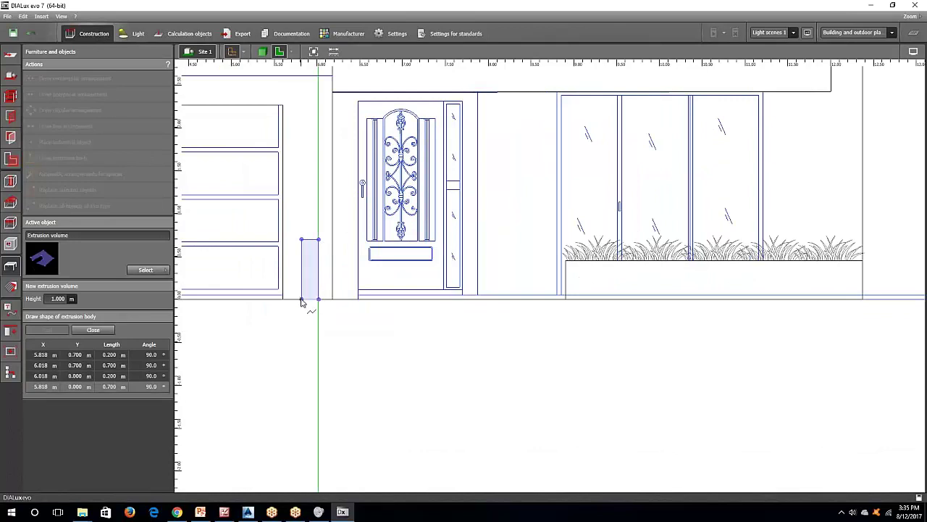
click(301, 299)
right_click(310, 280)
click(317, 287)
Examine the corner points of the stepped canopy's outline above the entrance door and leave polygon editing
middle_drag(318, 291, 309, 313)
scroll(402, 186, down, 2)
scroll(424, 396, up, 3)
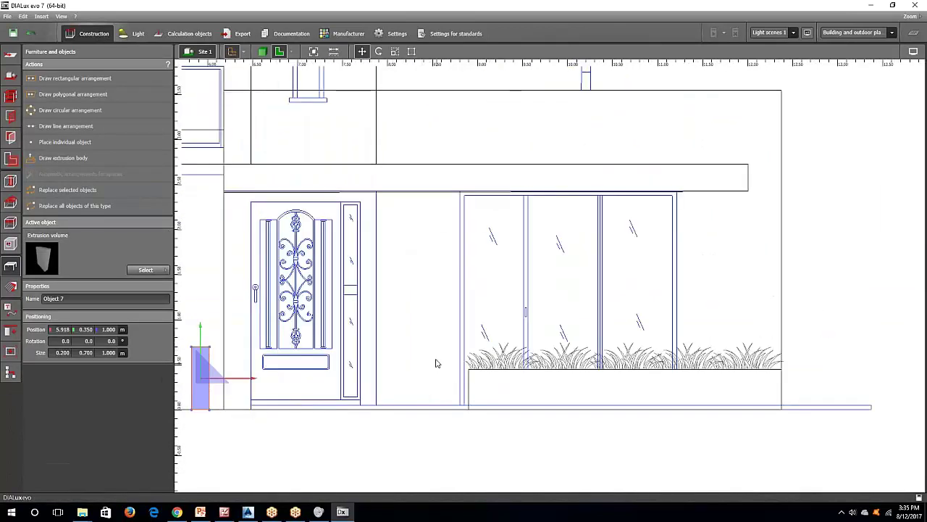
scroll(250, 204, up, 2)
click(236, 203)
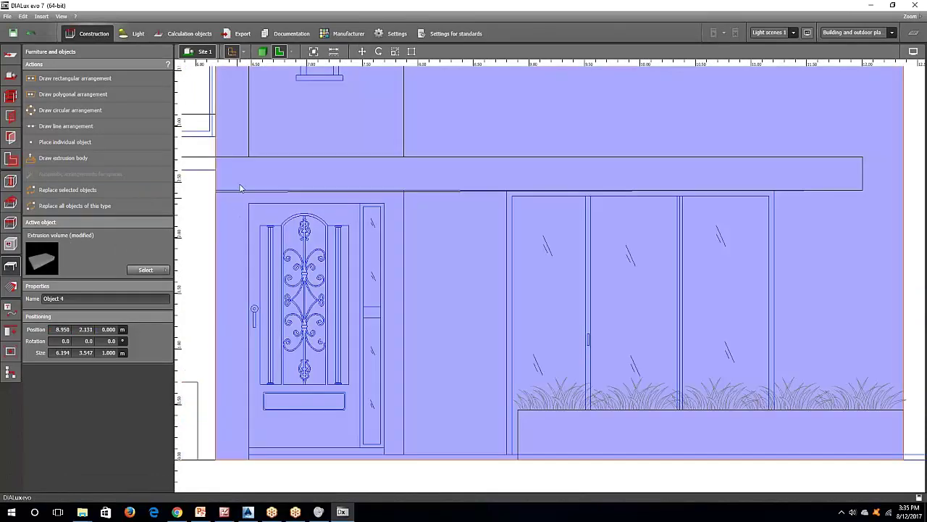
right_click(241, 189)
click(250, 223)
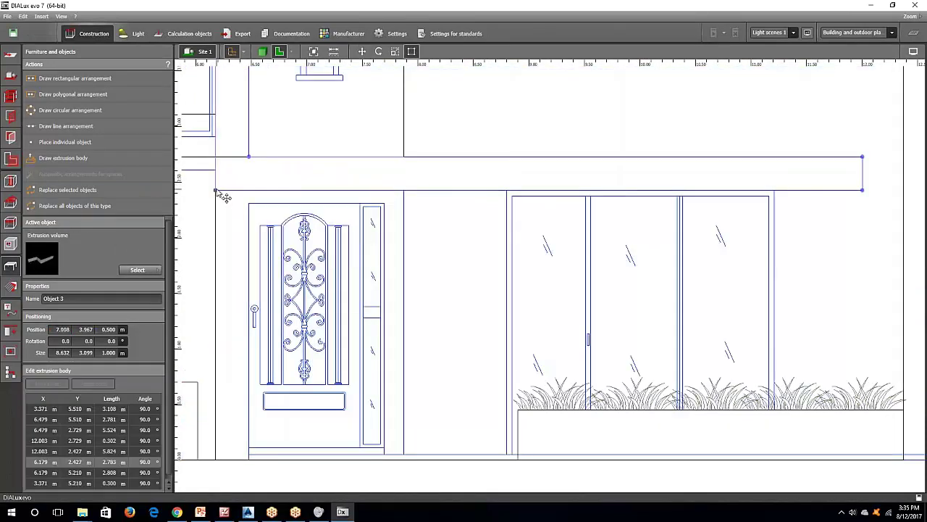
click(479, 209)
scroll(476, 208, down, 2)
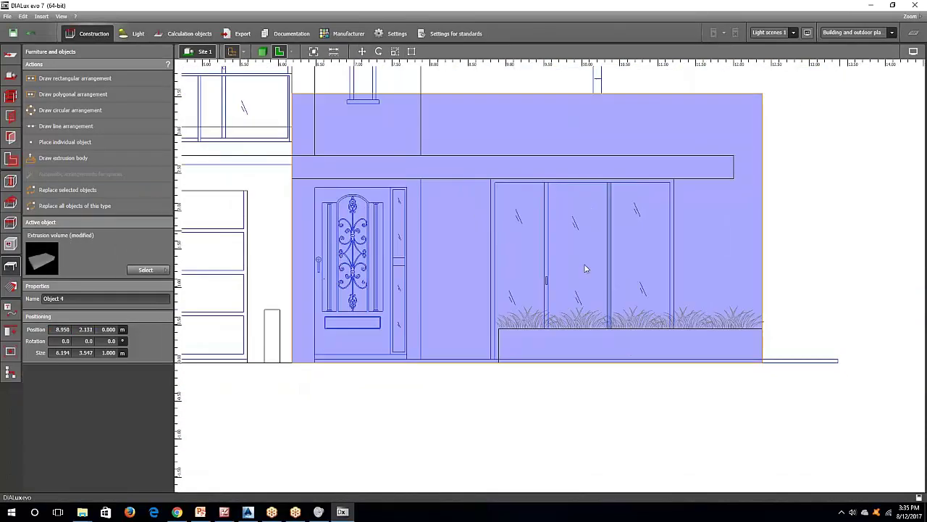
key(Escape)
Draw a 1 m high extrusion body over the three-panel ground-floor window down to the ground slab, about 2.31 by 2.33 m
middle_drag(581, 270, 473, 265)
scroll(541, 292, up, 2)
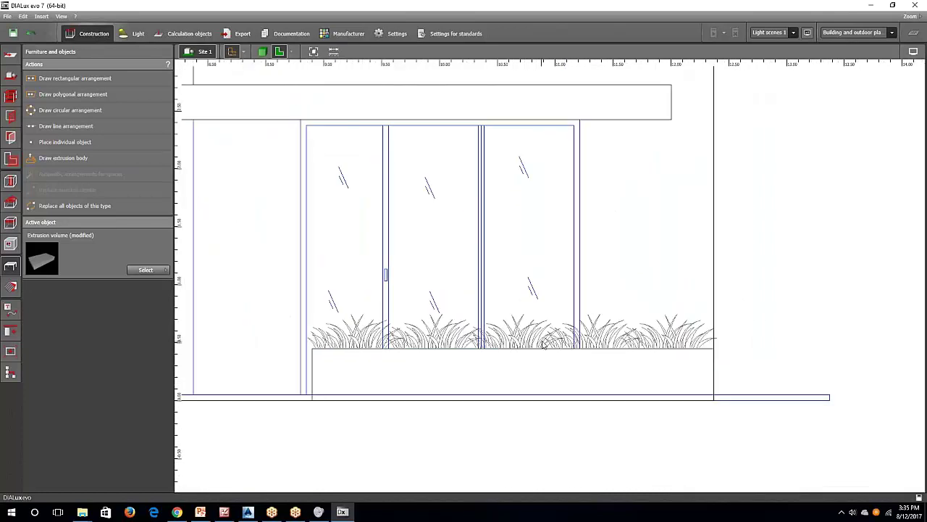
click(50, 159)
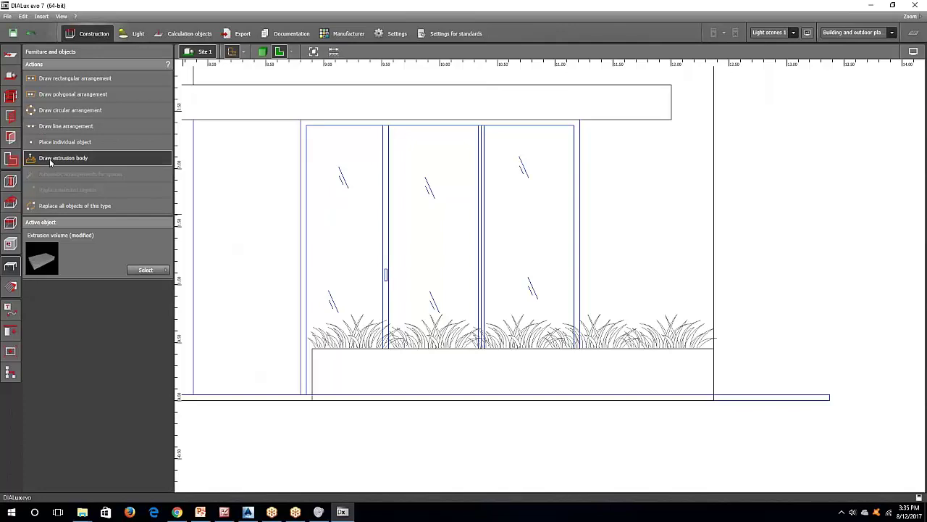
click(307, 127)
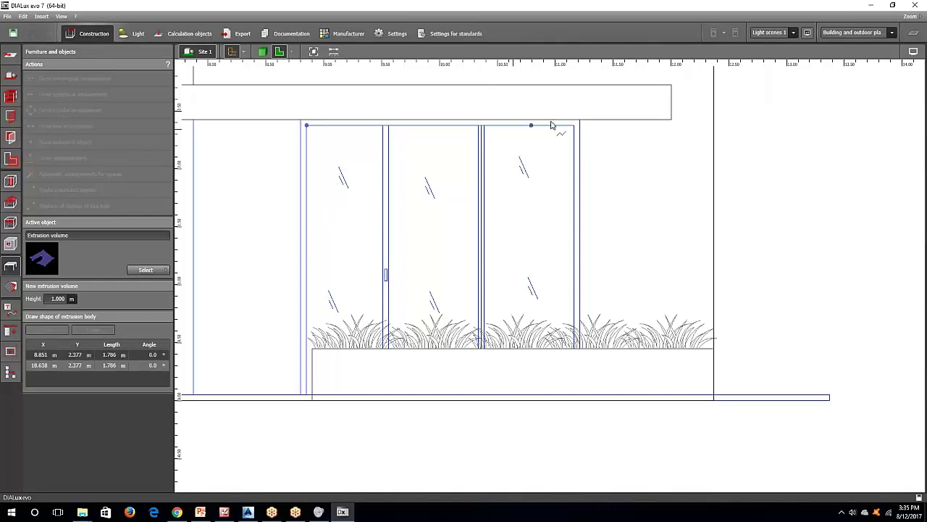
click(574, 126)
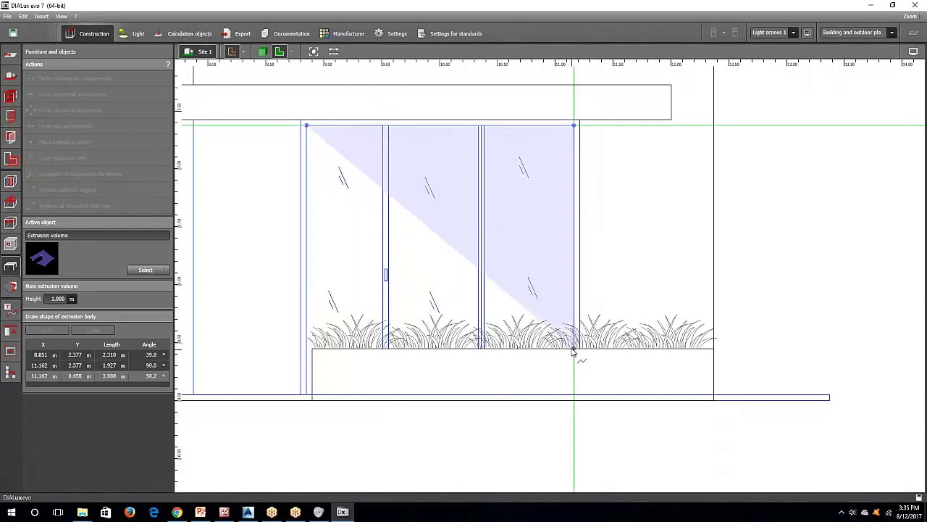
click(574, 397)
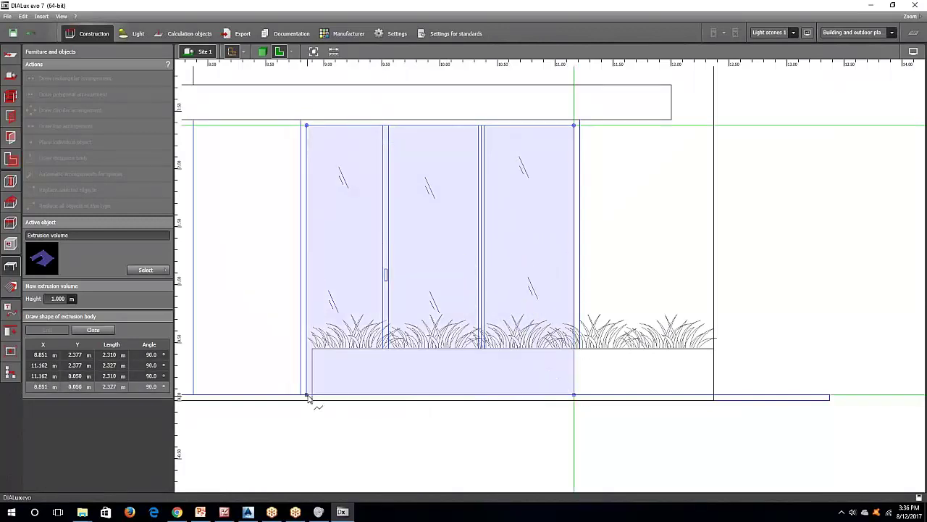
click(308, 395)
right_click(338, 313)
click(373, 321)
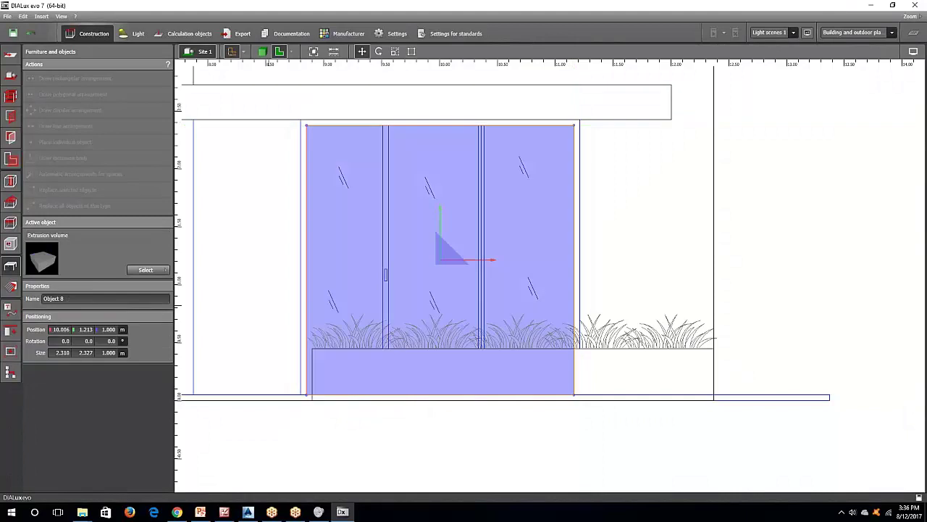
Set the extrusion height of the three-panel window's glass body to 0.02 m
click(101, 350)
text(.02)
key(Return)
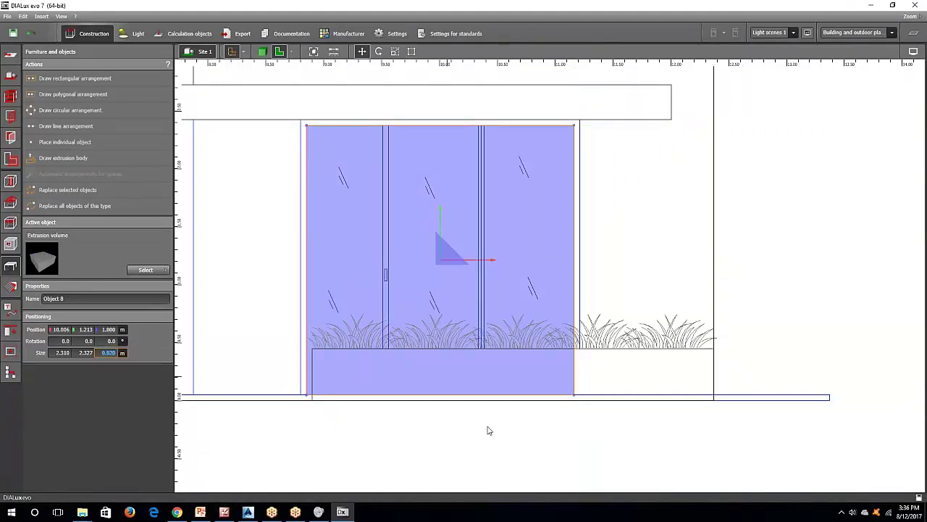
Draw an extrusion body over the three-panel window's frame, about 2.41 by 2.38 m and open at the ground, with a height of 0.05 m
click(60, 158)
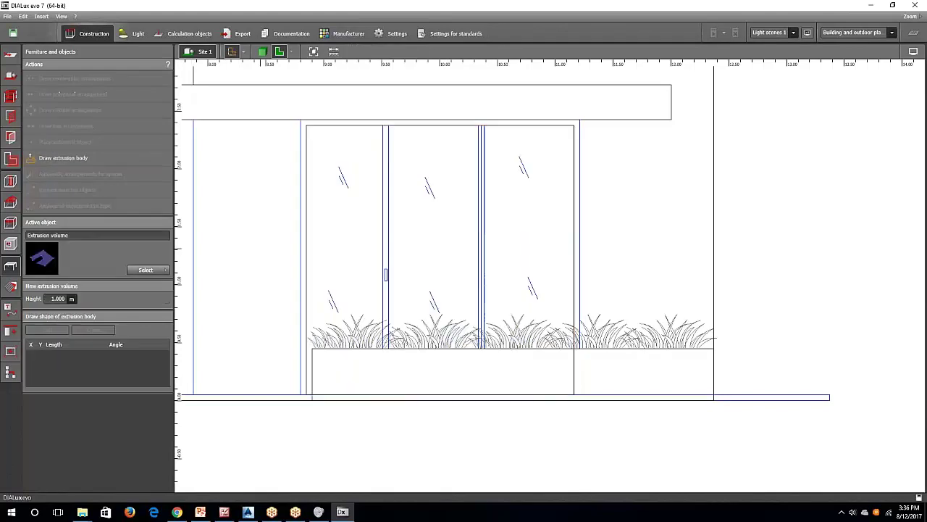
click(300, 122)
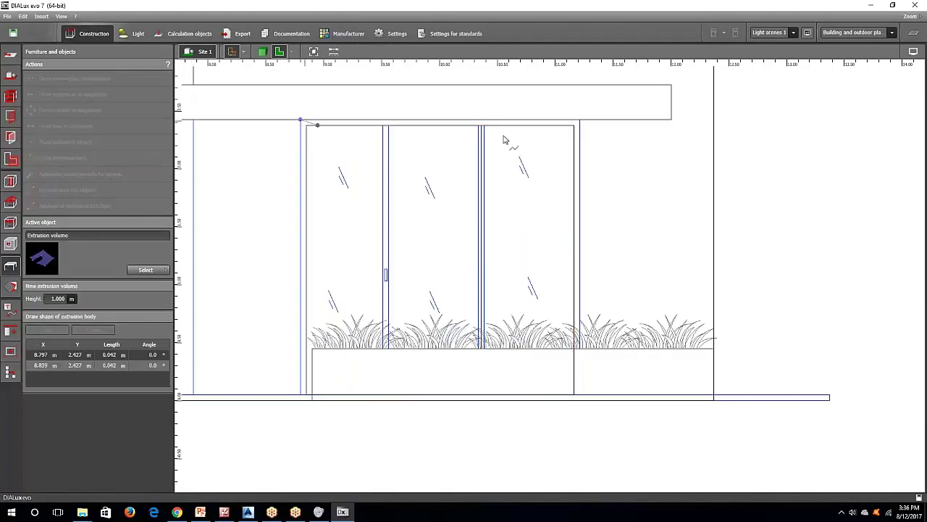
click(581, 120)
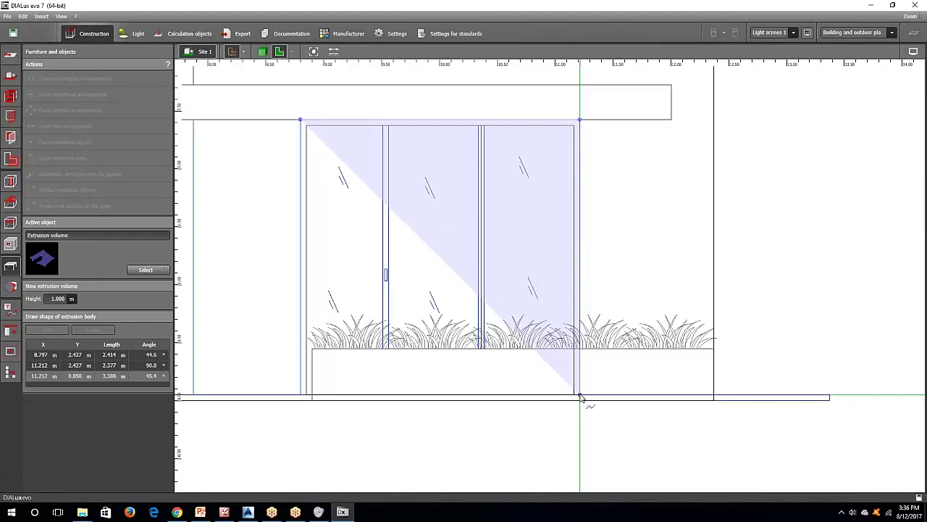
click(579, 396)
click(573, 395)
click(574, 125)
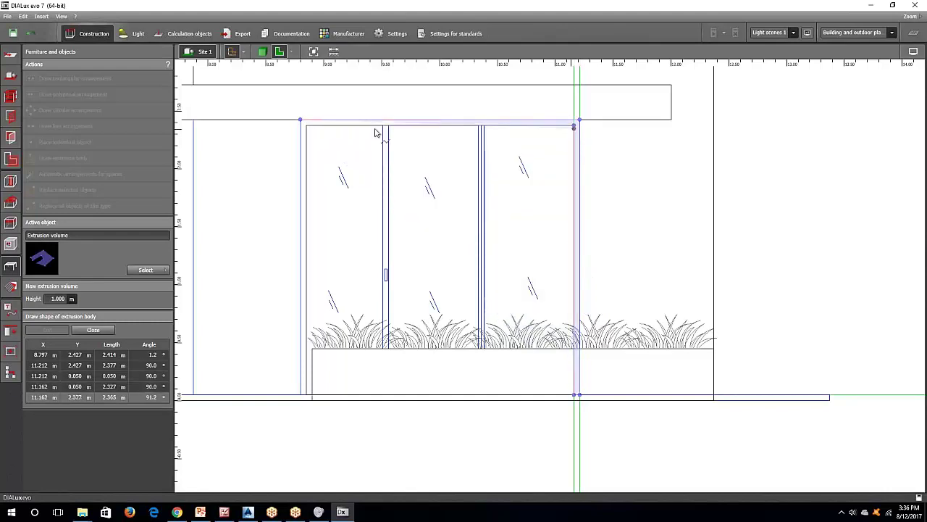
click(306, 125)
click(306, 396)
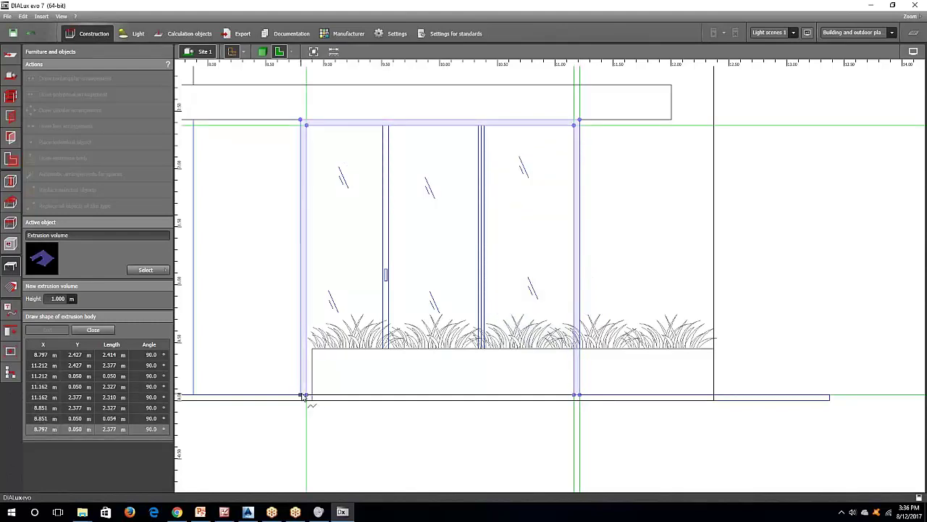
right_click(265, 301)
click(293, 307)
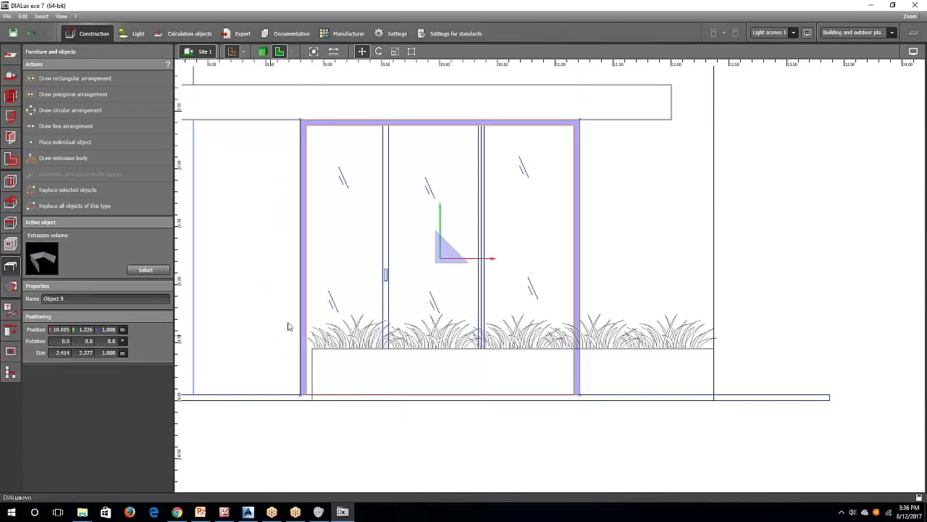
text(.05)
key(Return)
Draw a 1 m high extrusion body over the window's first mullion down to the ground slab, about 0.04 by 2.33 m
scroll(343, 273, down, 5)
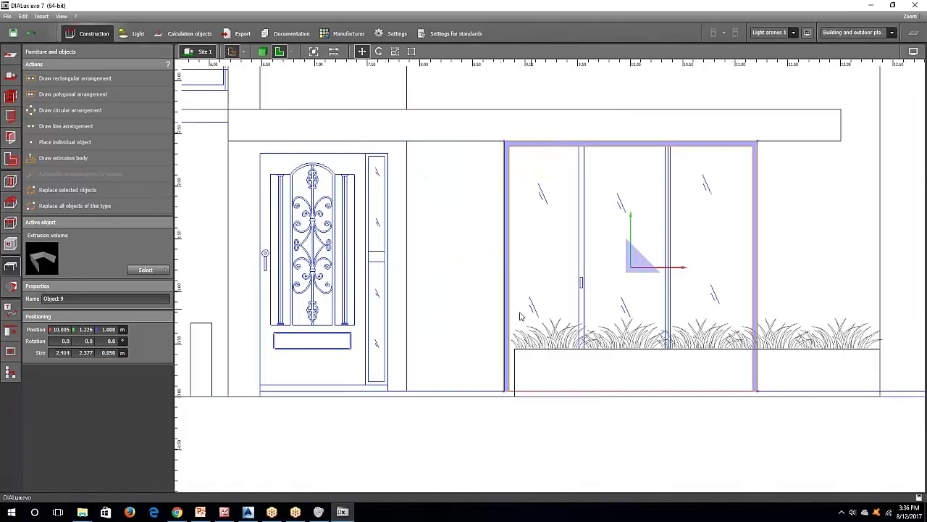
middle_drag(698, 282, 584, 280)
click(584, 279)
scroll(584, 279, up, 3)
click(70, 157)
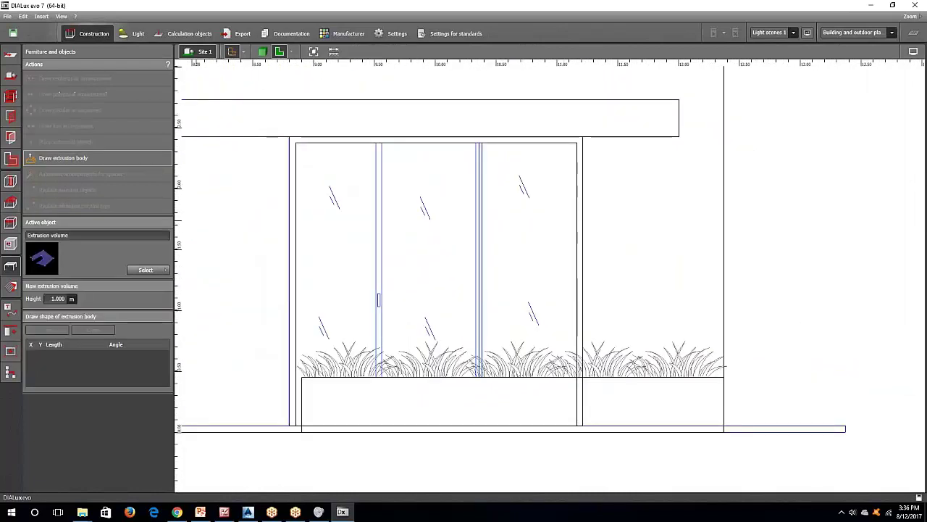
click(376, 145)
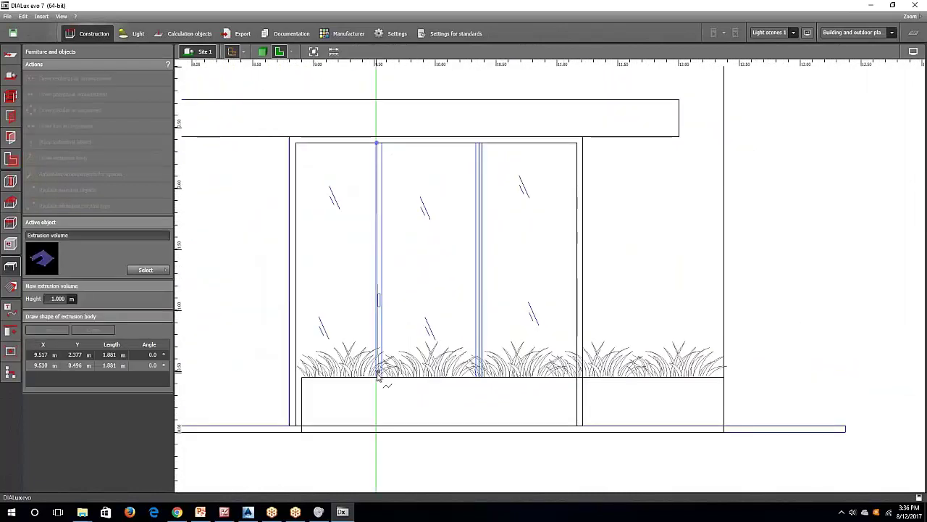
click(377, 428)
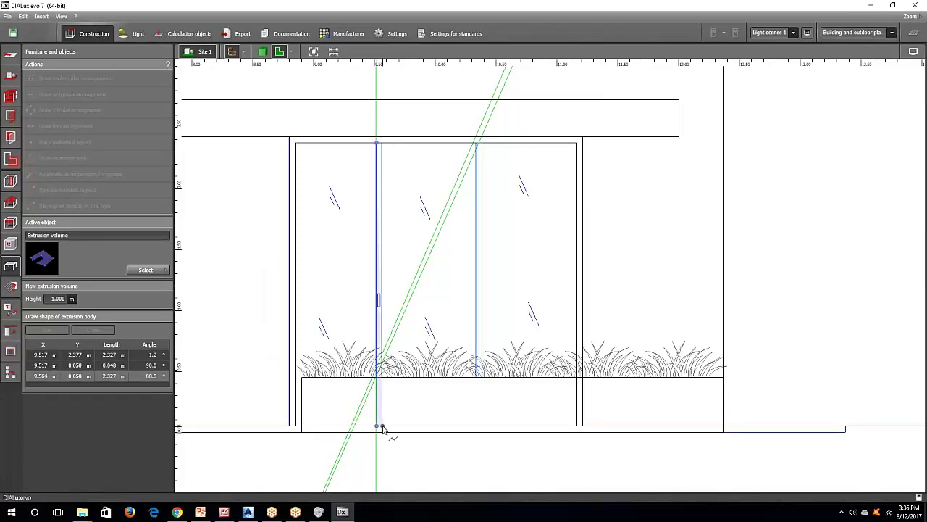
click(382, 428)
click(383, 143)
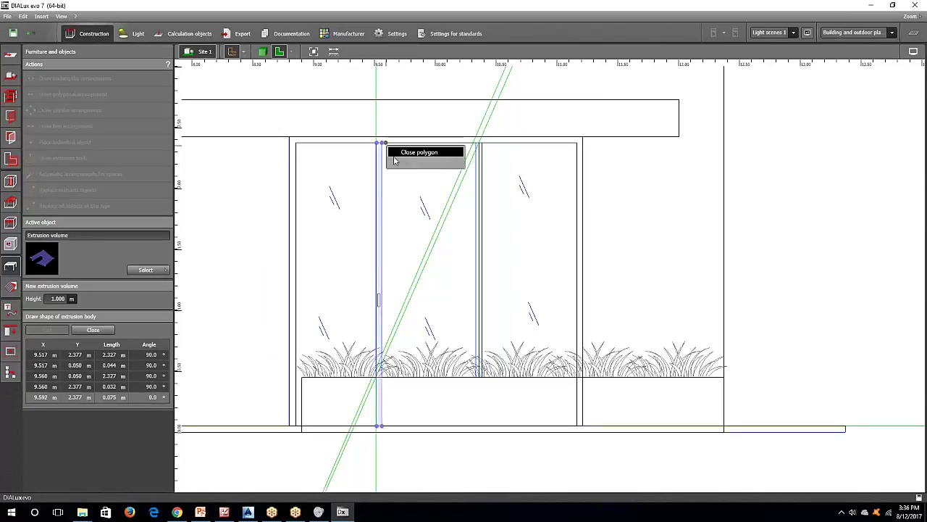
click(382, 143)
Try to move the first mullion's upper outer corner onto the mullion's outer line in the drawing by editing its polygon
scroll(376, 141, up, 5)
right_click(372, 143)
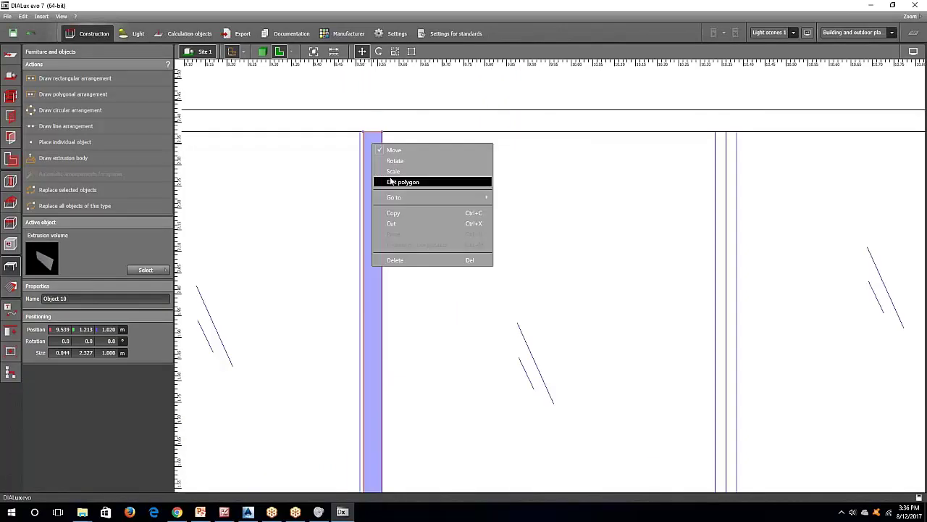
click(395, 182)
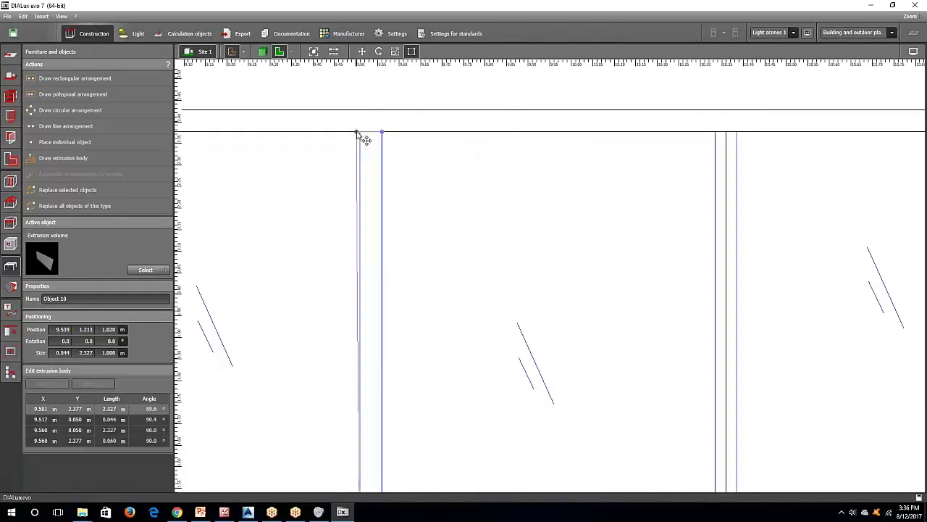
drag(356, 133, 363, 134)
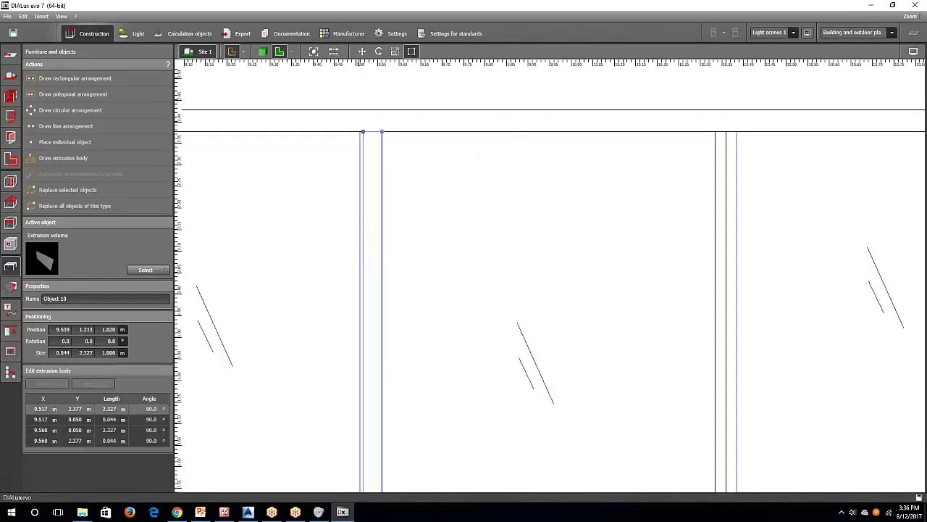
scroll(364, 138, up, 1)
click(364, 187)
Scale the first mullion body outward to the drawing's outer mullion line, about 0.051 m wide
right_click(364, 185)
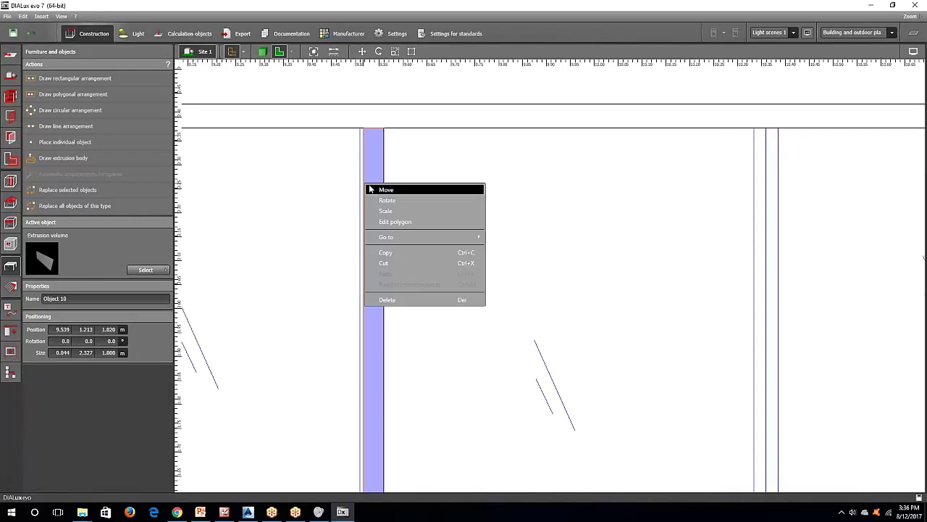
click(386, 212)
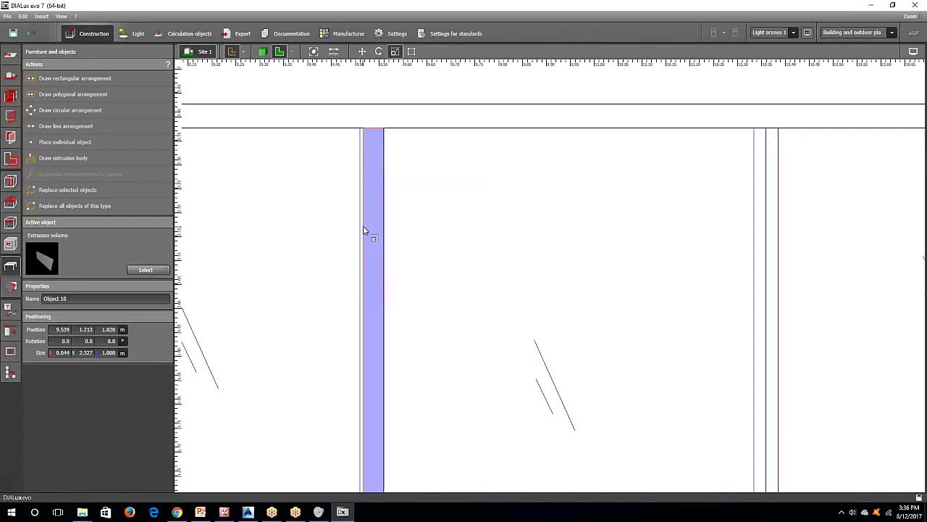
drag(359, 232, 360, 231)
scroll(362, 290, down, 3)
Copy the first mullion body and place the copy over the window's second mullion
middle_drag(434, 435, 364, 185)
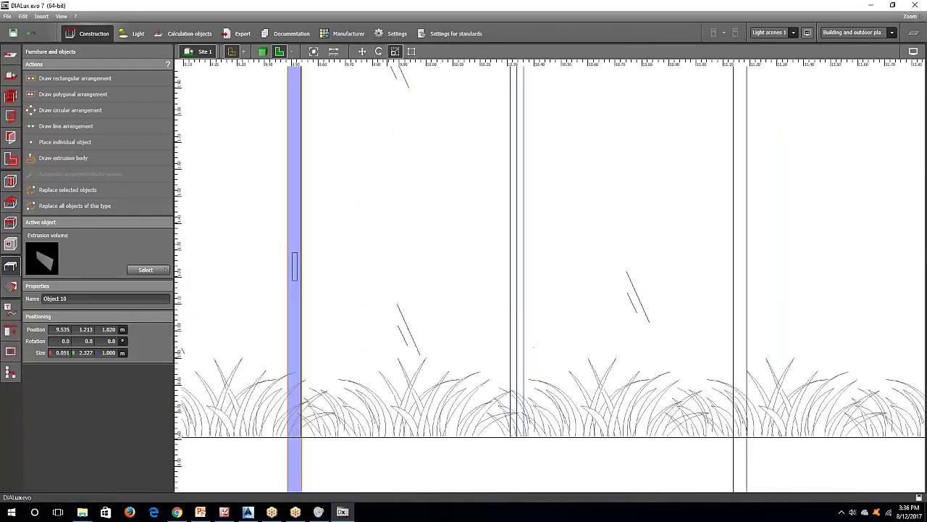
scroll(370, 292, down, 3)
middle_drag(370, 289, 365, 285)
scroll(835, 230, down, 1)
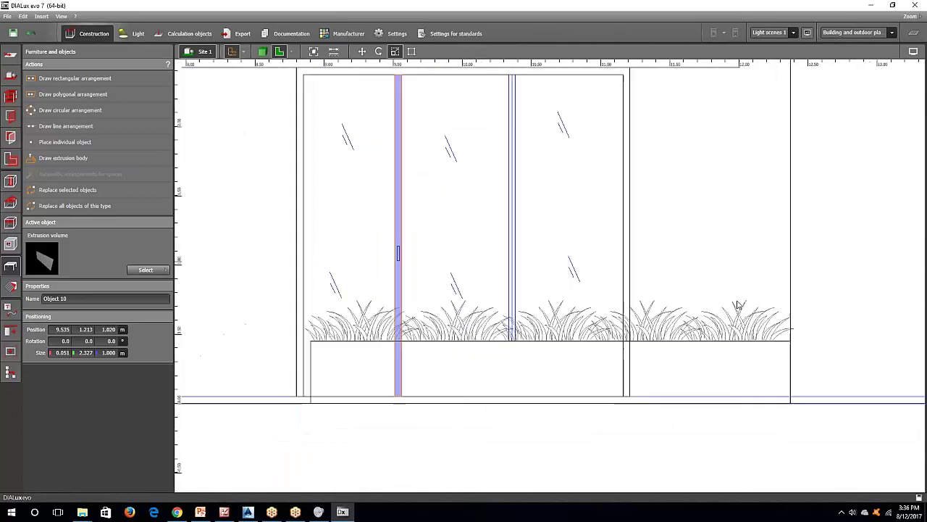
middle_drag(493, 113, 494, 168)
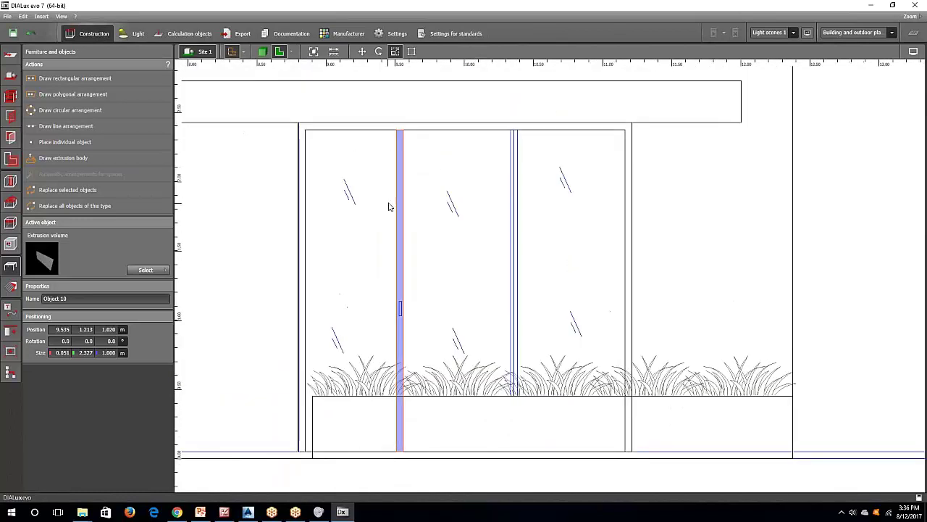
click(423, 251)
click(399, 236)
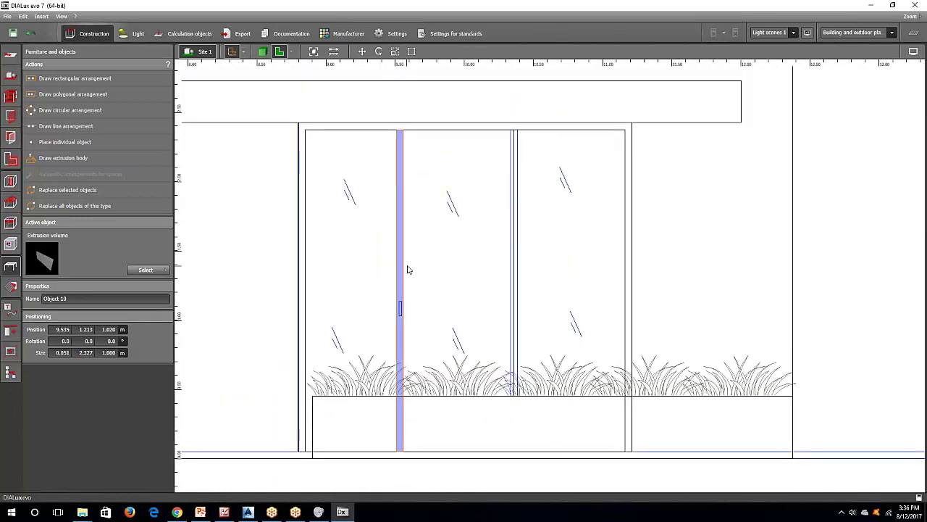
key(ctrl+c)
key(ctrl+v)
drag(399, 131, 517, 138)
scroll(503, 218, down, 3)
click(742, 259)
Set the extrusion height of both window mullion bodies to 0.05 m in the 3D view
middle_drag(522, 275, 718, 256)
click(262, 51)
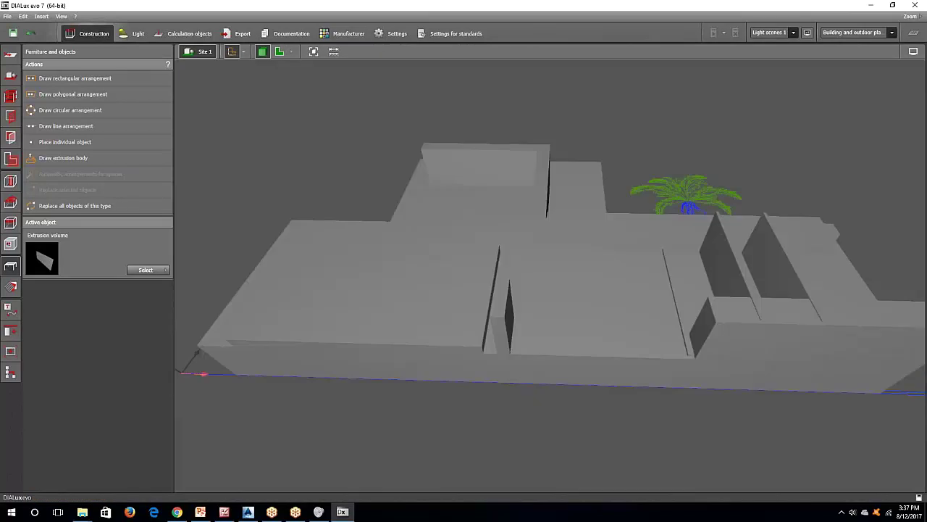
right_drag(304, 247, 286, 300)
click(518, 279)
text(.05)
key(Return)
click(561, 233)
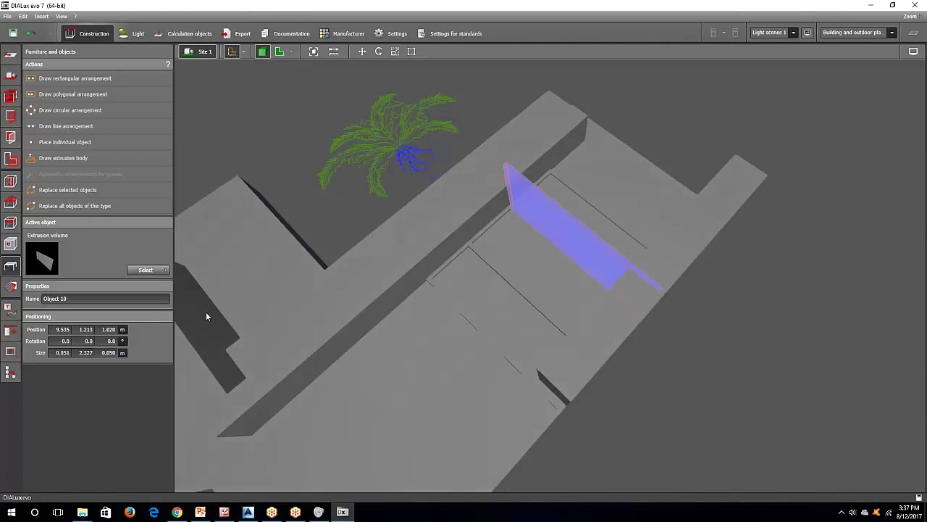
click(112, 352)
text(.05)
key(Return)
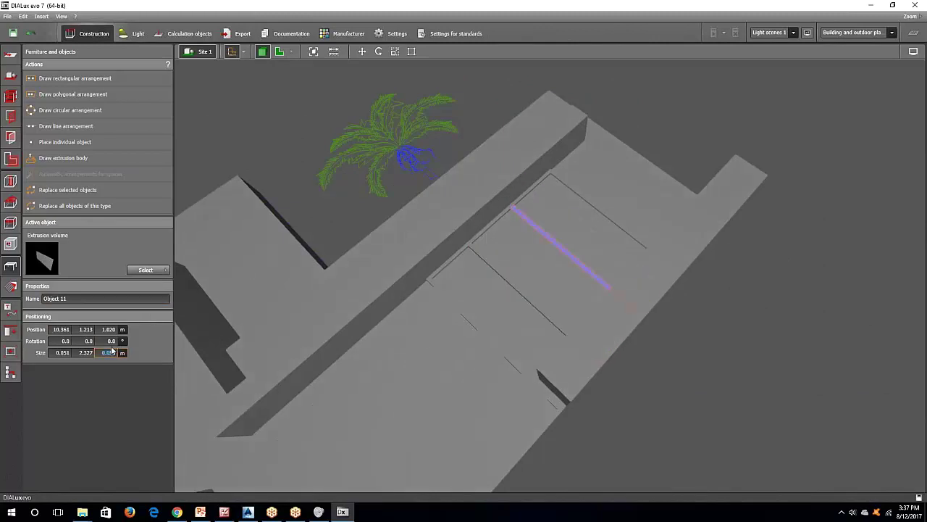
Examine the first-floor window and balcony railing on the facade drawing and check the extruded model in 3D
click(280, 52)
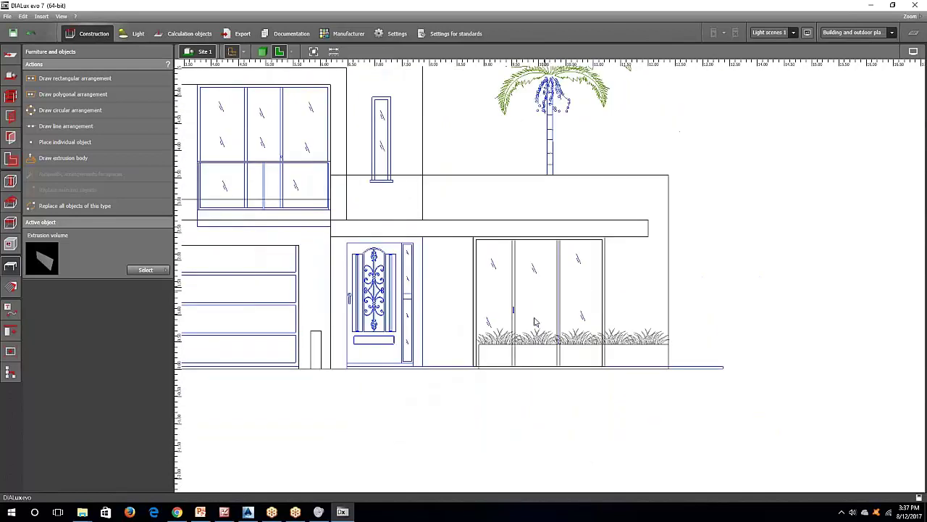
middle_drag(494, 341, 577, 295)
middle_drag(570, 152, 584, 278)
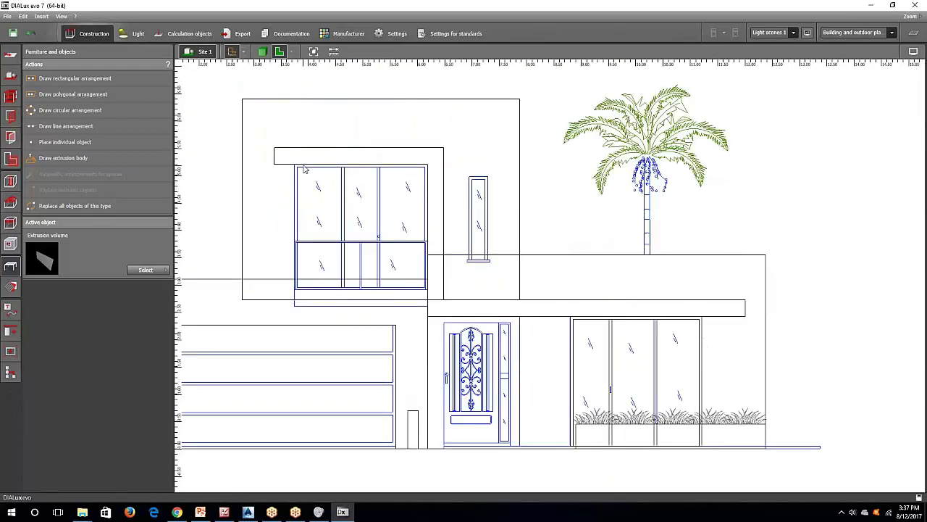
scroll(299, 296, up, 2)
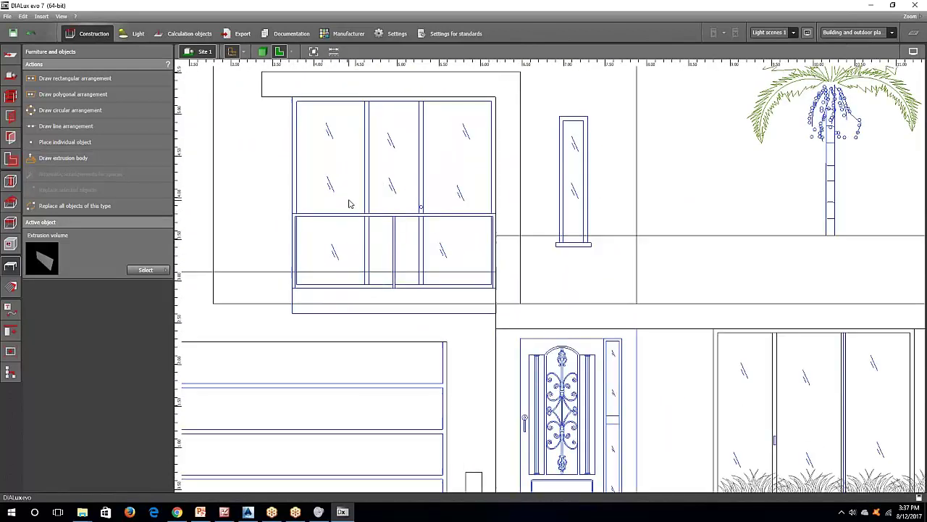
middle_drag(301, 228, 278, 238)
scroll(381, 371, up, 1)
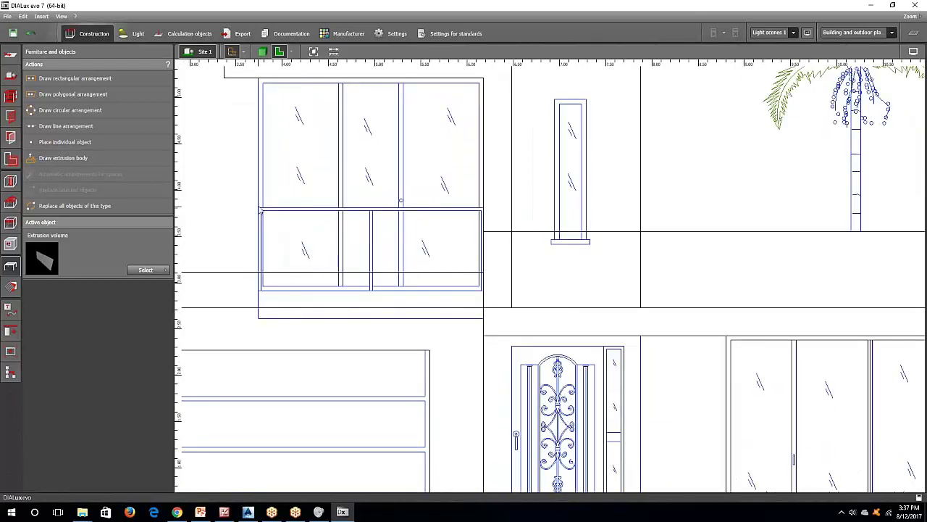
right_drag(347, 256, 388, 288)
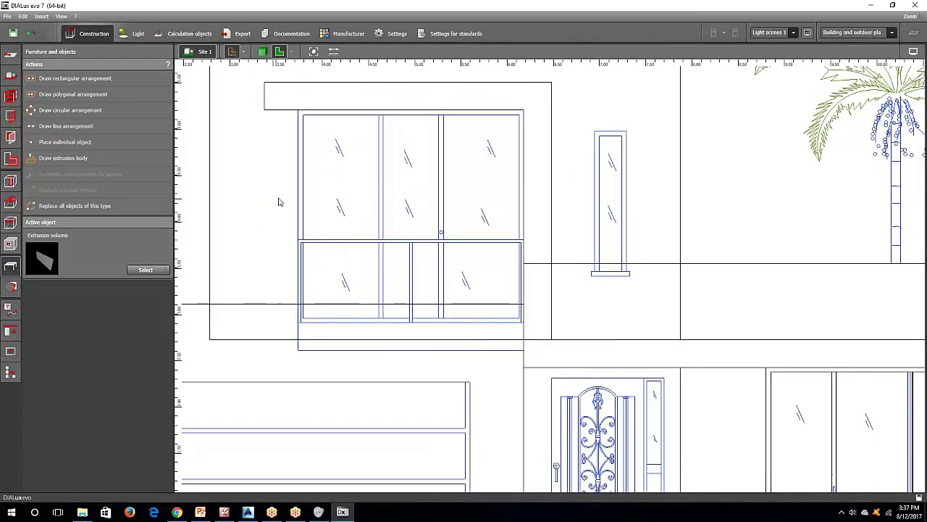
mouse_move(297, 212)
middle_down()
mouse_move(280, 217)
mouse_move(333, 225)
middle_up()
scroll(333, 226, down, 1)
scroll(334, 229, down, 3)
right_drag(467, 250, 408, 248)
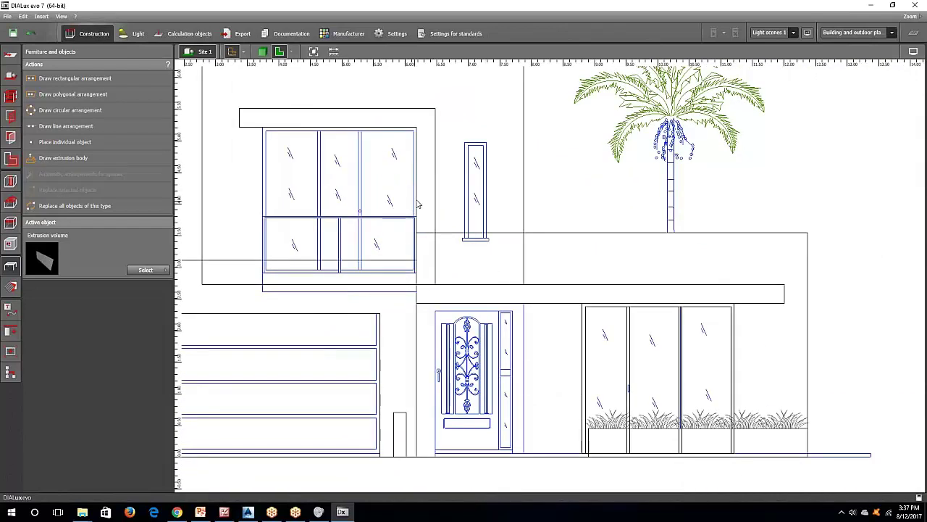
click(261, 51)
scroll(505, 201, up, 1)
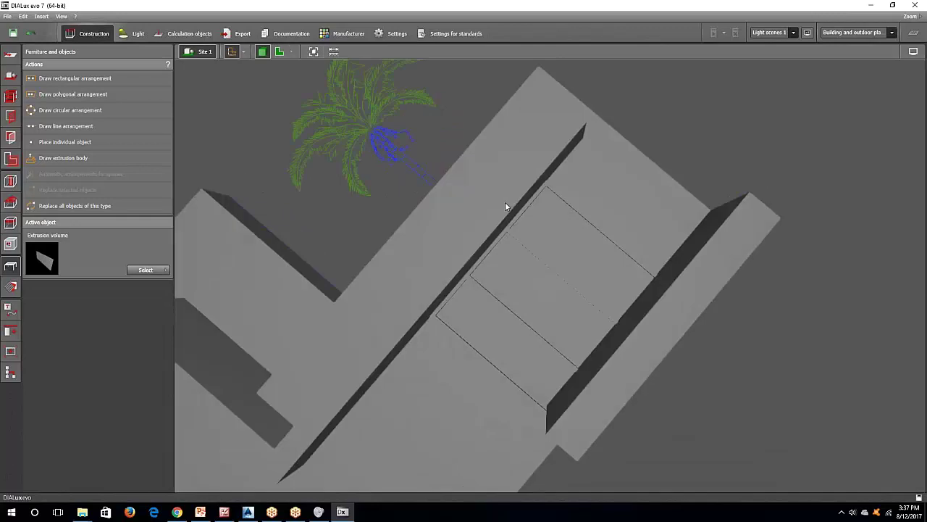
right_drag(505, 201, 596, 218)
Switch to the PowerPoint presentation and show the Object import topic on slide 14, "Basics of Dialux evo"
click(201, 512)
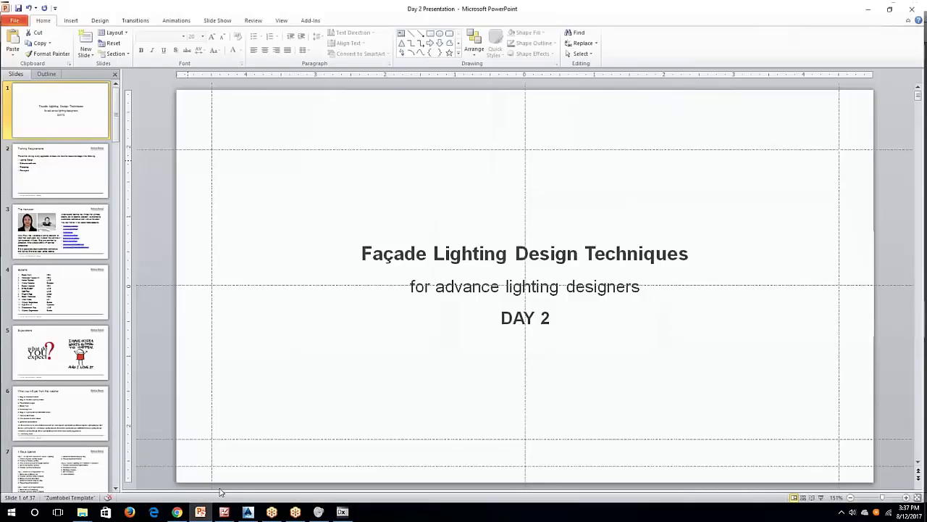
click(202, 512)
click(202, 513)
scroll(42, 332, down, 5)
click(43, 341)
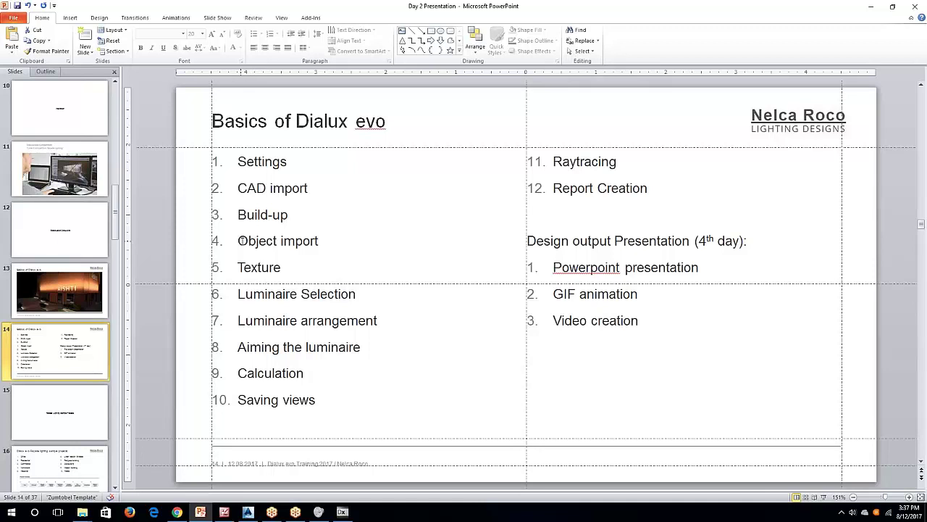
triple_click(242, 240)
click(156, 246)
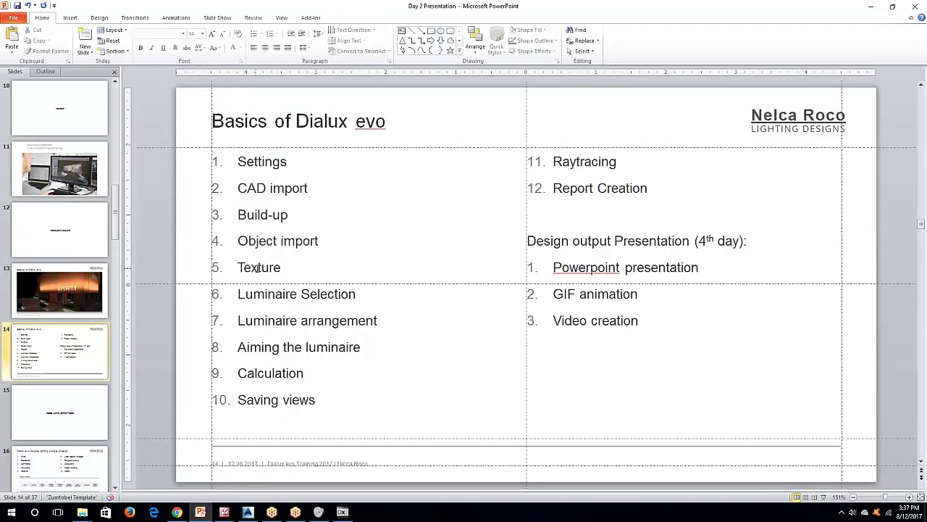